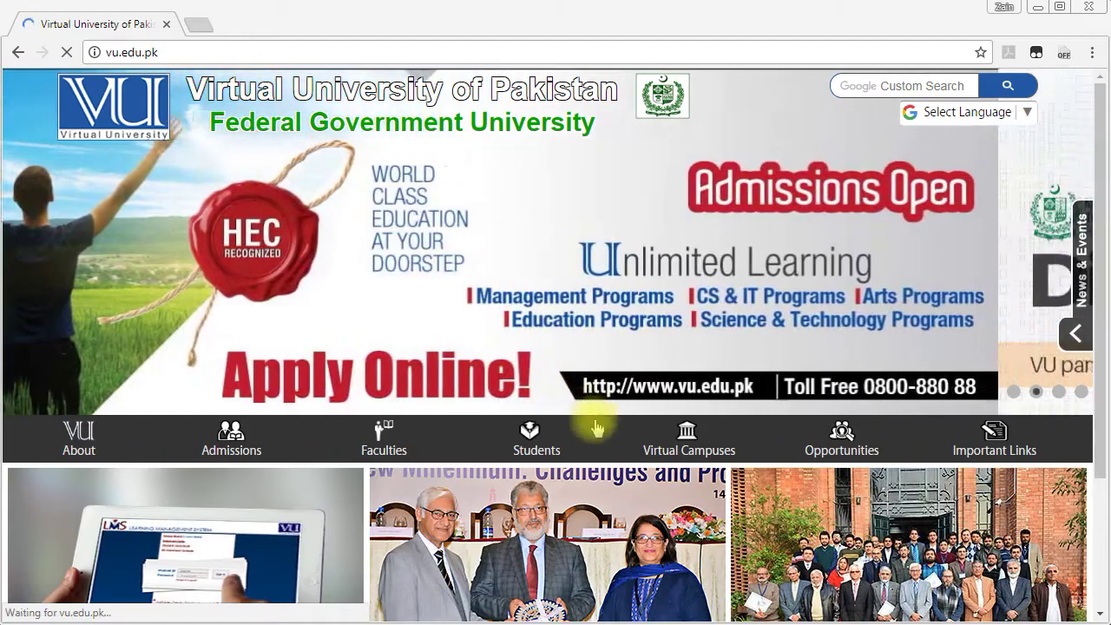
- Open LMS Login, sign in with the saved student ID and the account password
{"action": "mouse_move", "coordinate": [559, 444]}
{"action": "left_click", "coordinate": [516, 552]}
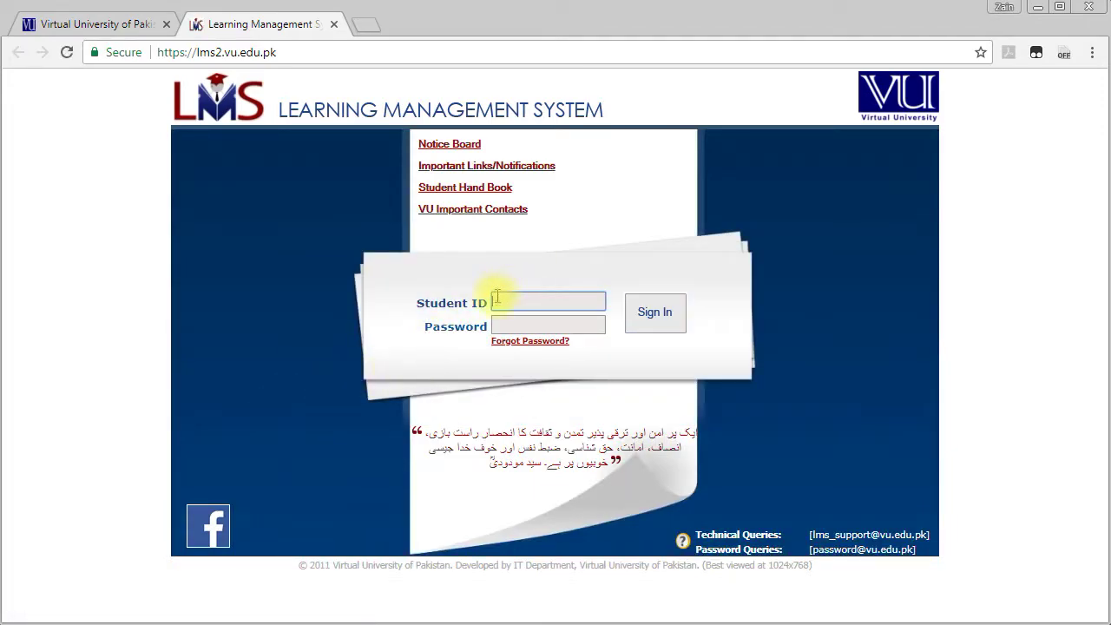
{"action": "left_click_drag", "start_coordinate": [438, 302], "coordinate": [512, 302]}
{"action": "left_click", "coordinate": [492, 302]}
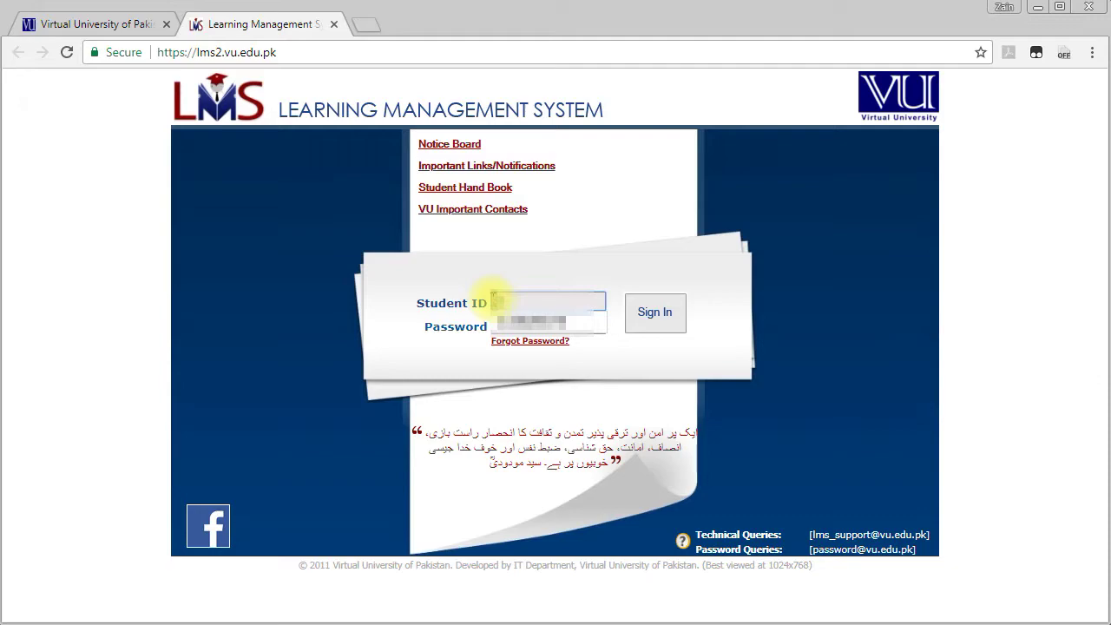
{"action": "key", "text": "Tab"}
{"action": "left_click_drag", "start_coordinate": [440, 326], "coordinate": [512, 323]}
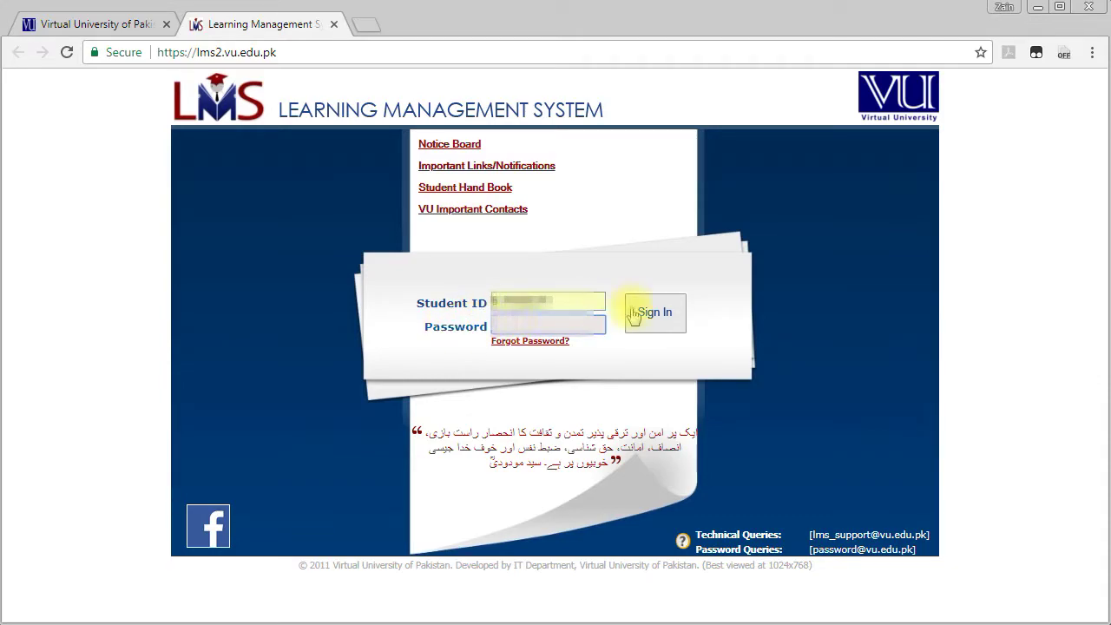
{"action": "left_click_drag", "start_coordinate": [423, 324], "coordinate": [499, 323]}
{"action": "left_click", "coordinate": [510, 322]}
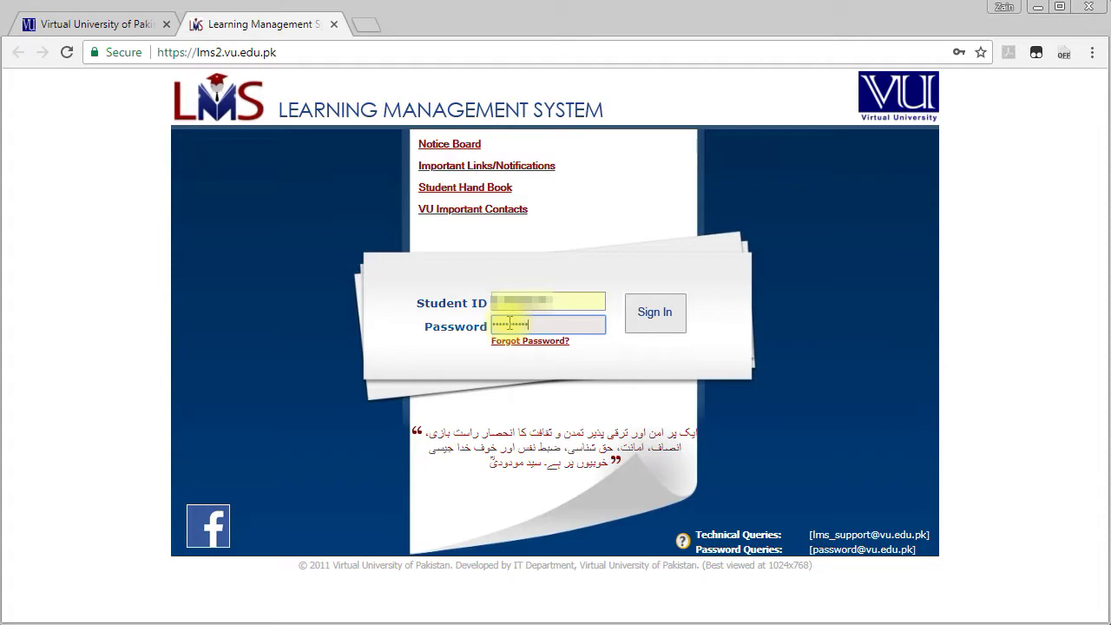
{"action": "left_click", "coordinate": [661, 318]}
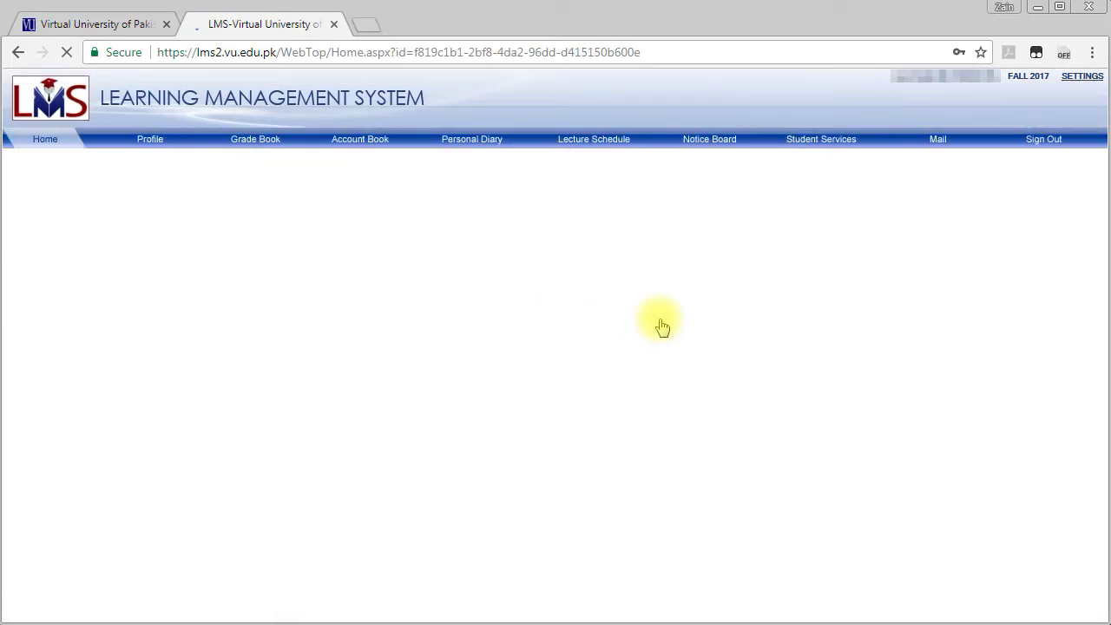
- Open the date sheet portal from Student Services and fill in the saved student ID
{"action": "left_click", "coordinate": [821, 148]}
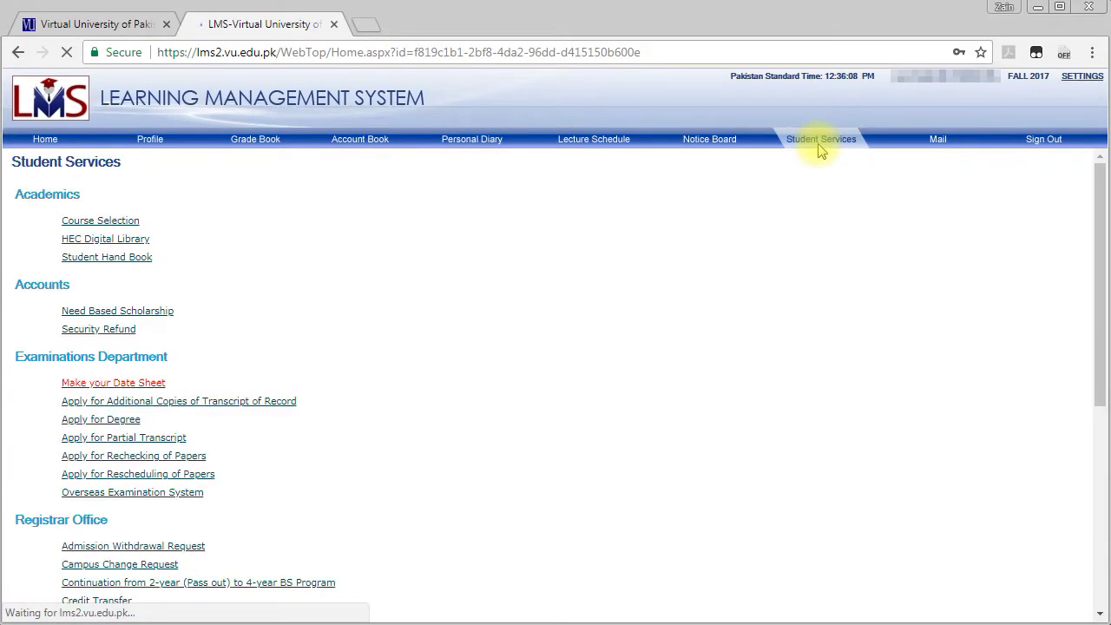
{"action": "left_click", "coordinate": [145, 382]}
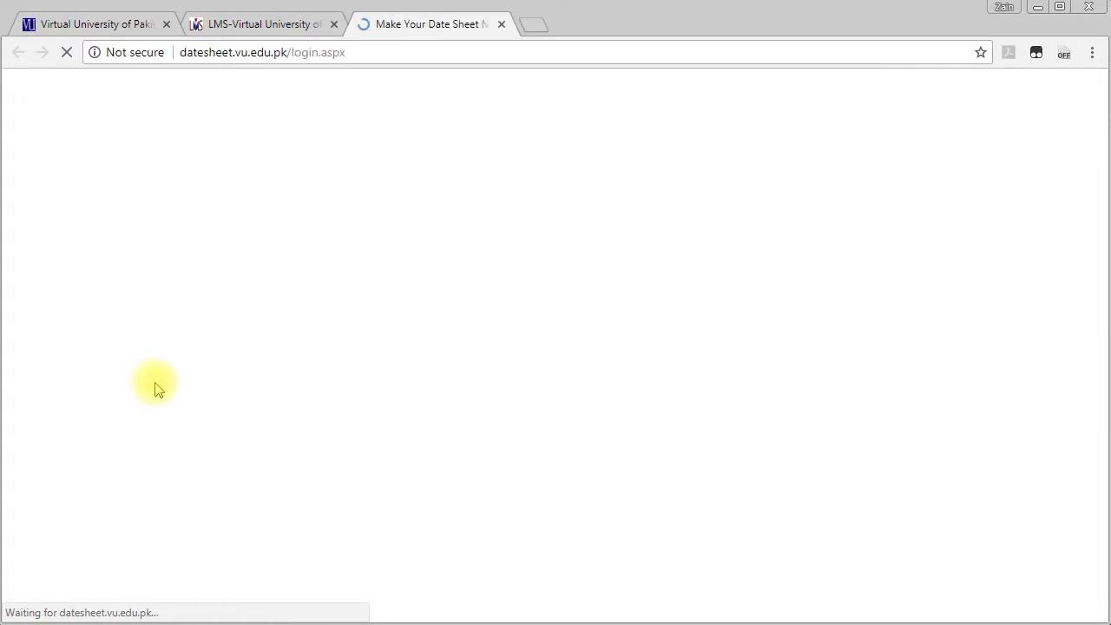
{"action": "left_click", "coordinate": [922, 141]}
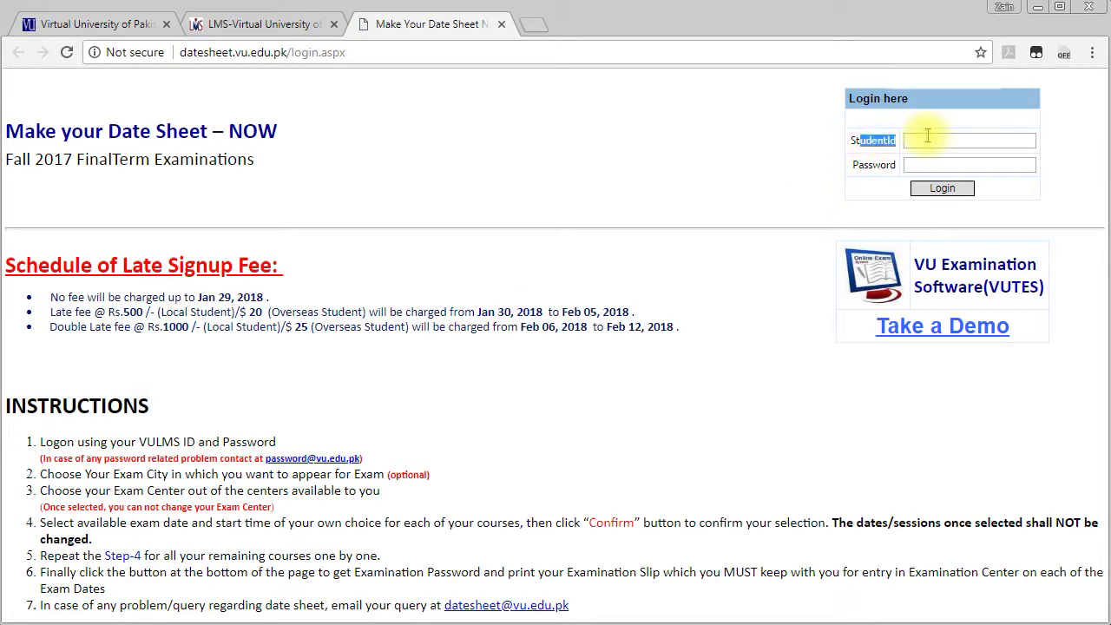
{"action": "key", "text": "Down"}
{"action": "key", "text": "Return"}
{"action": "key", "text": "Down"}
{"action": "key", "text": "Tab"}
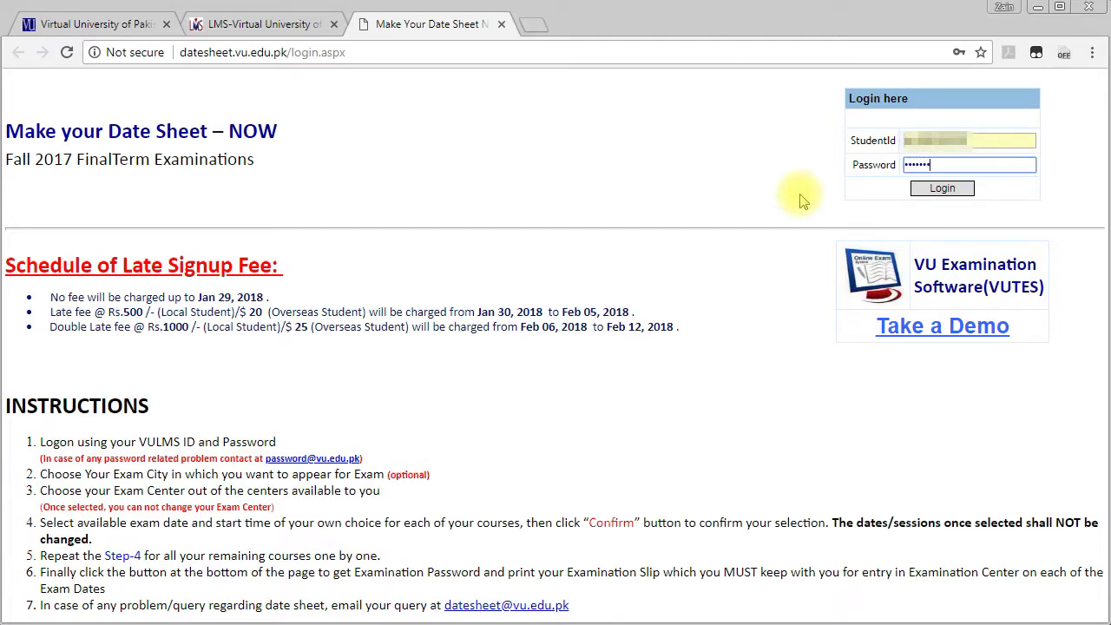
- Log in, decline saving the password, and close the MTH302 exam entrance slip
{"action": "left_click", "coordinate": [955, 188]}
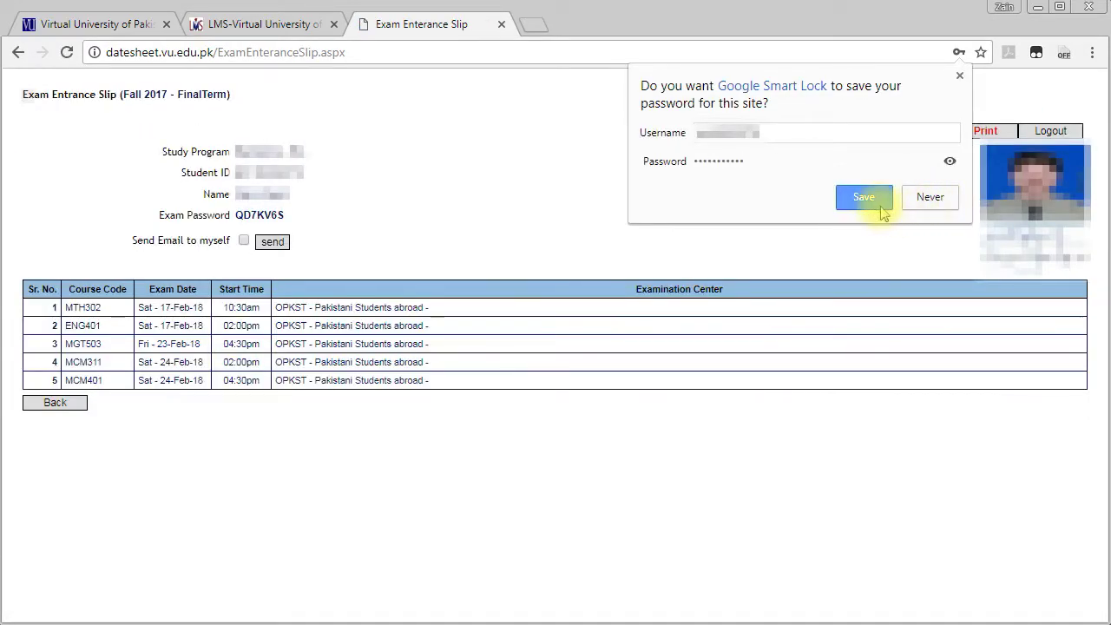
{"action": "left_click", "coordinate": [930, 197]}
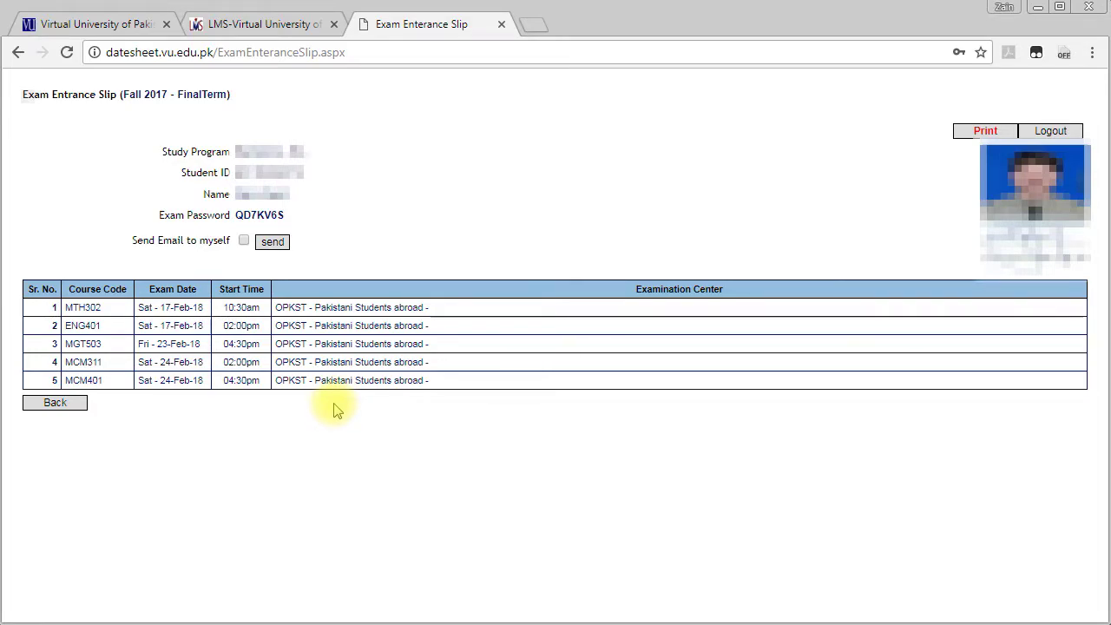
{"action": "key", "text": "ctrl+w"}
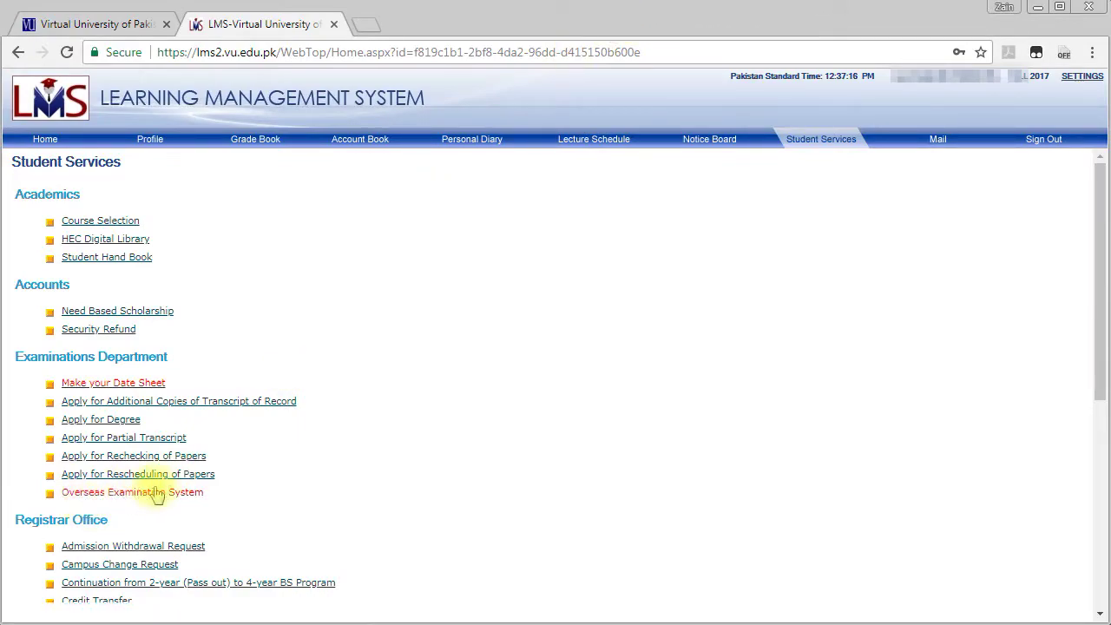
- Open Apply for Rescheduling of Papers and review the last apply date and 04 Mar 2018 exam date
{"action": "left_click_drag", "start_coordinate": [246, 473], "coordinate": [63, 474]}
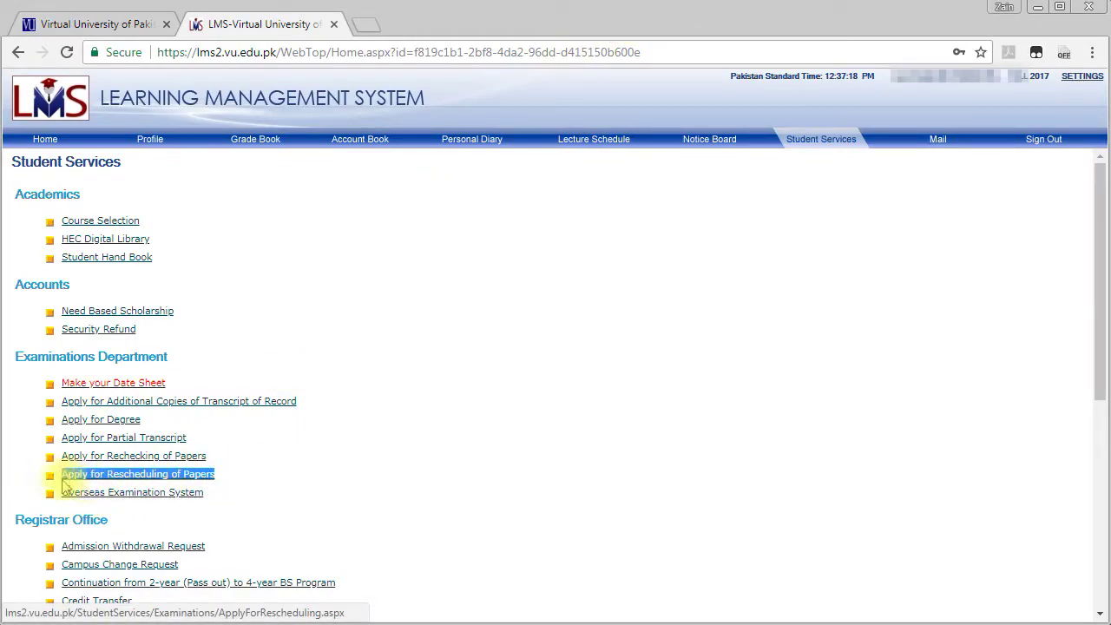
{"action": "left_click", "coordinate": [139, 478]}
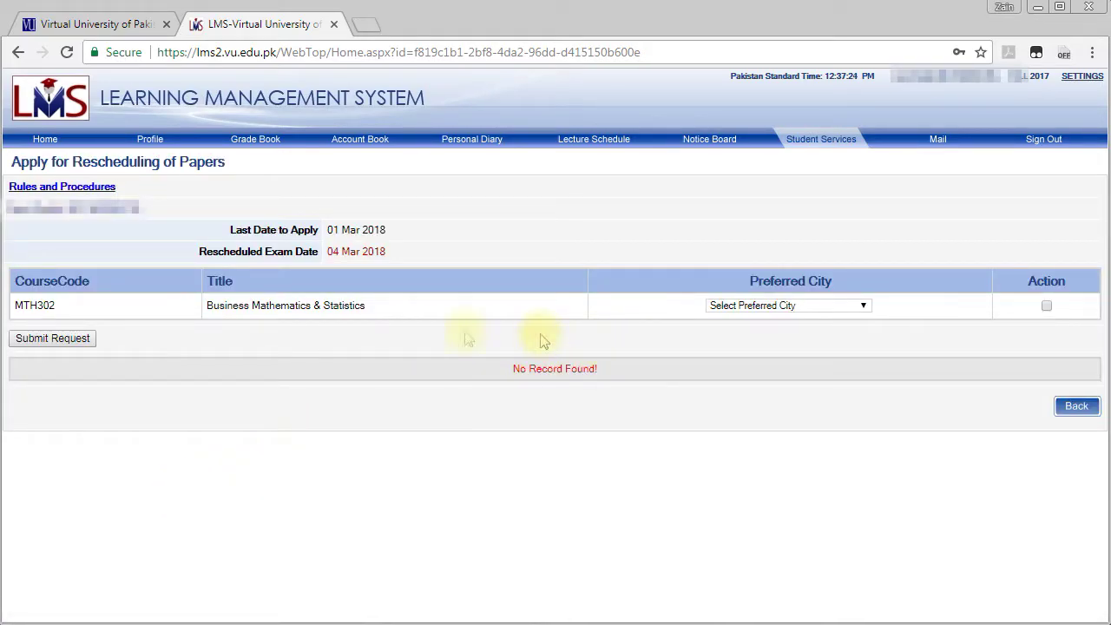
{"action": "left_click_drag", "start_coordinate": [37, 163], "coordinate": [227, 162]}
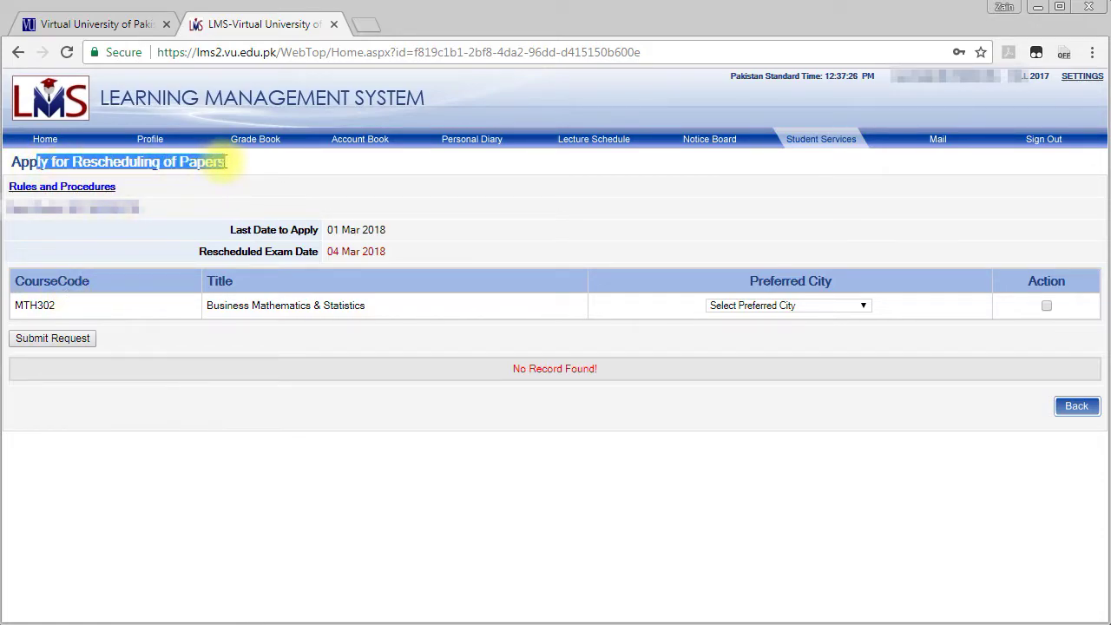
{"action": "left_click_drag", "start_coordinate": [12, 205], "coordinate": [140, 206]}
{"action": "left_click_drag", "start_coordinate": [236, 231], "coordinate": [387, 231]}
{"action": "left_click", "coordinate": [226, 249]}
{"action": "left_click_drag", "start_coordinate": [227, 250], "coordinate": [388, 259]}
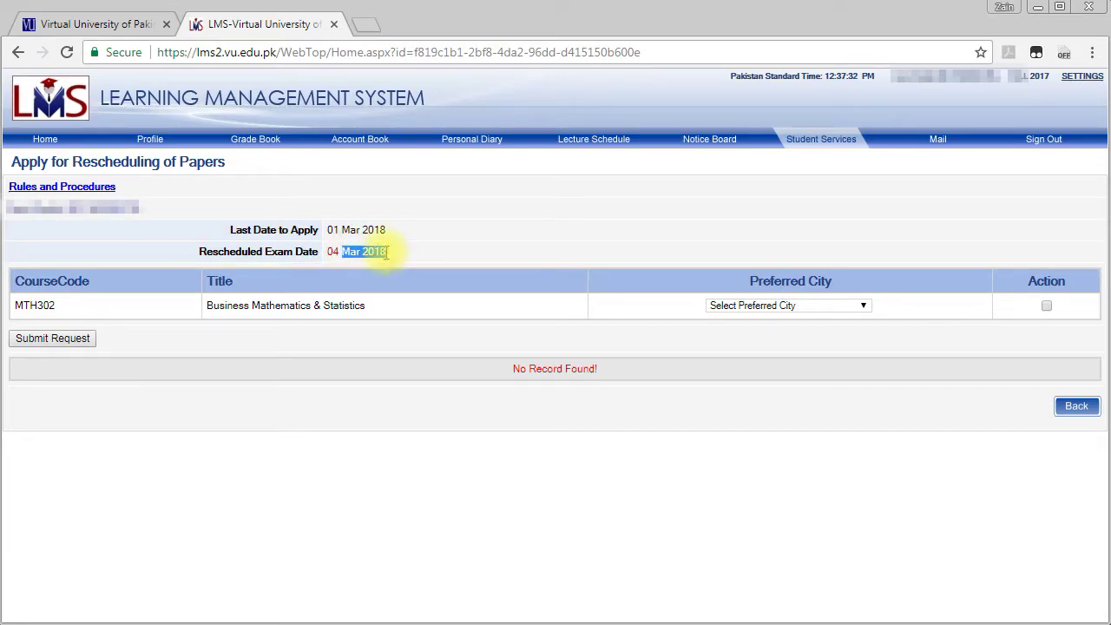
- Review the MTH302 course row, the Preferred City list and the Action column without choosing anything
{"action": "left_click_drag", "start_coordinate": [15, 281], "coordinate": [87, 281]}
{"action": "left_click", "coordinate": [35, 300]}
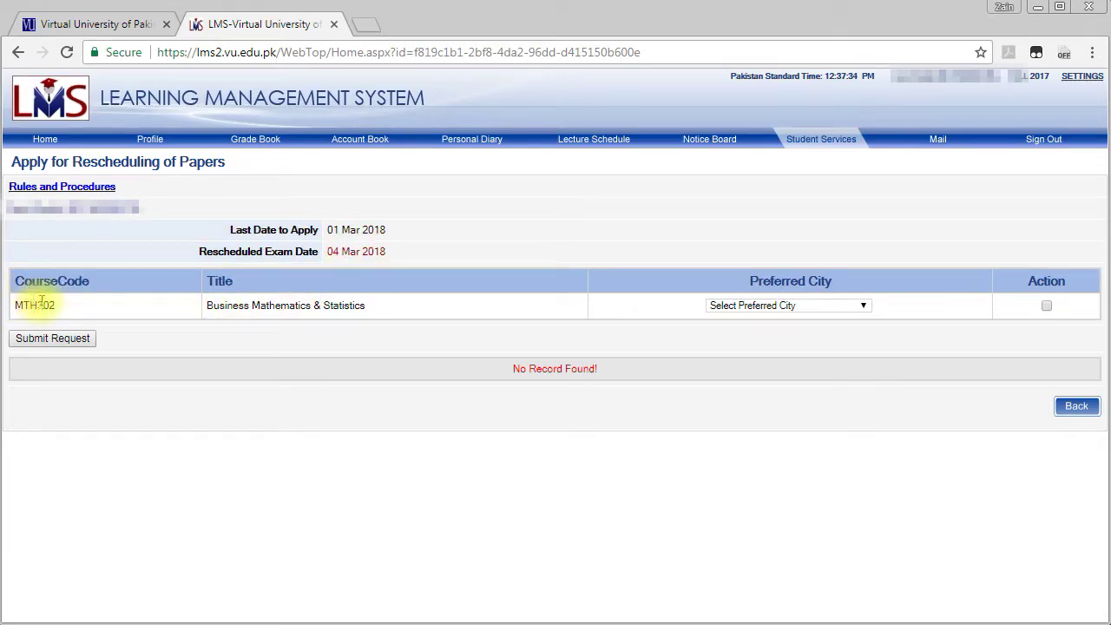
{"action": "left_click_drag", "start_coordinate": [224, 305], "coordinate": [354, 305]}
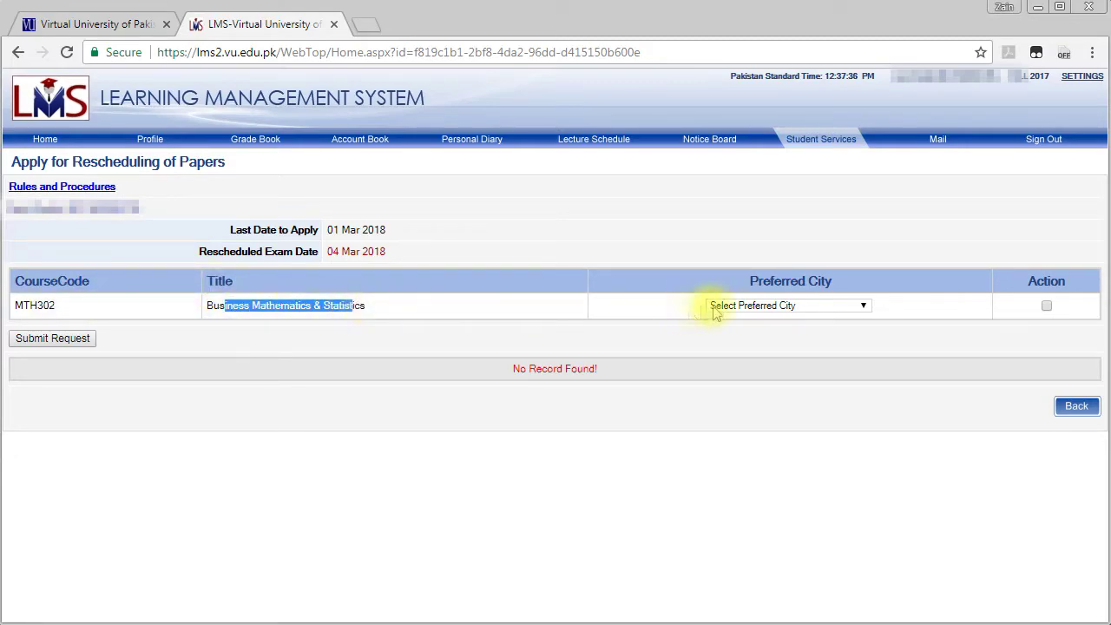
{"action": "left_click_drag", "start_coordinate": [779, 282], "coordinate": [831, 282]}
{"action": "left_click", "coordinate": [756, 308]}
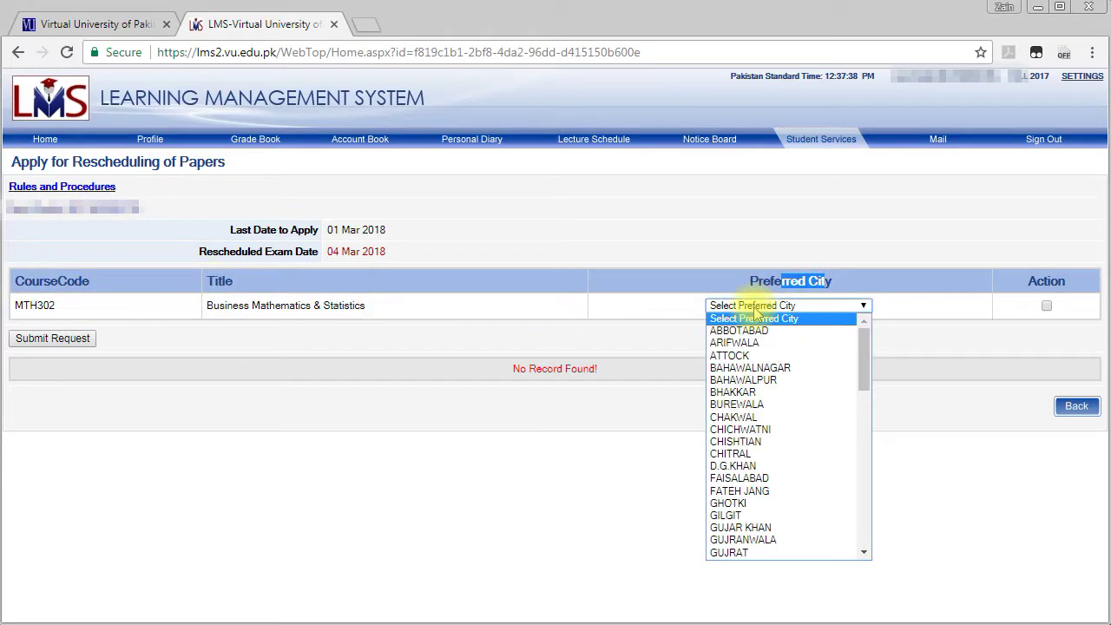
{"action": "left_click_drag", "start_coordinate": [864, 360], "coordinate": [881, 316]}
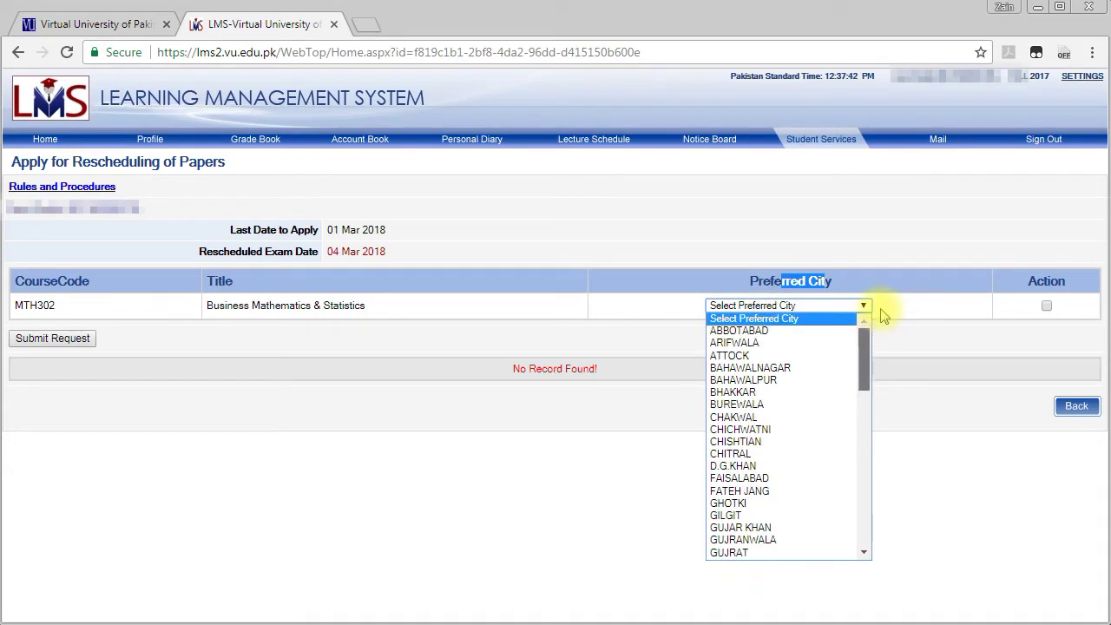
{"action": "left_click", "coordinate": [908, 280]}
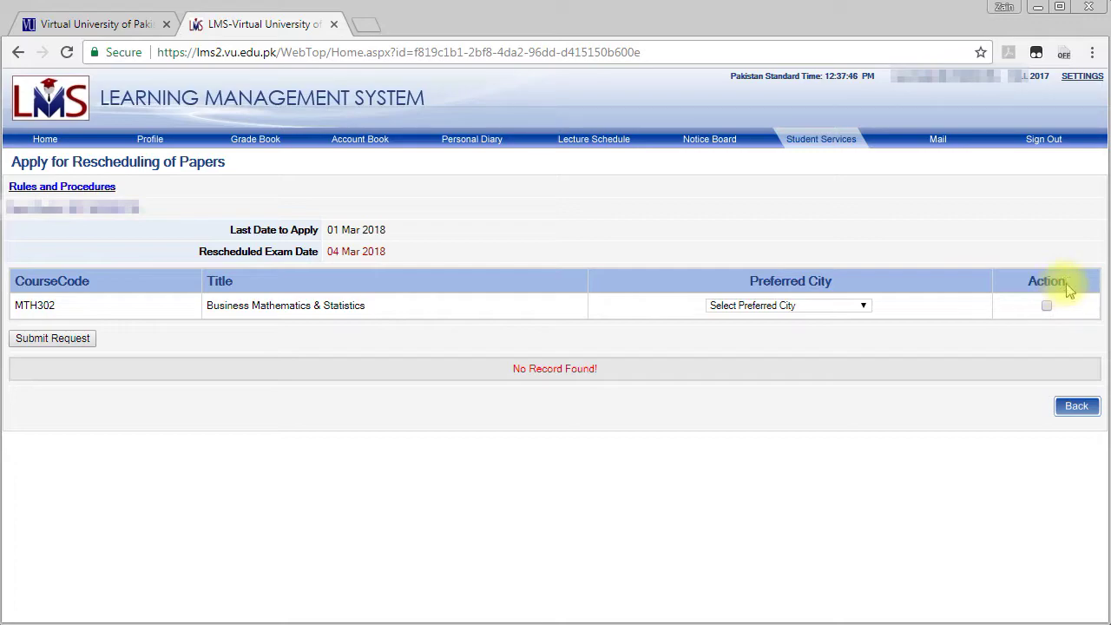
{"action": "left_click_drag", "start_coordinate": [1068, 287], "coordinate": [1015, 283]}
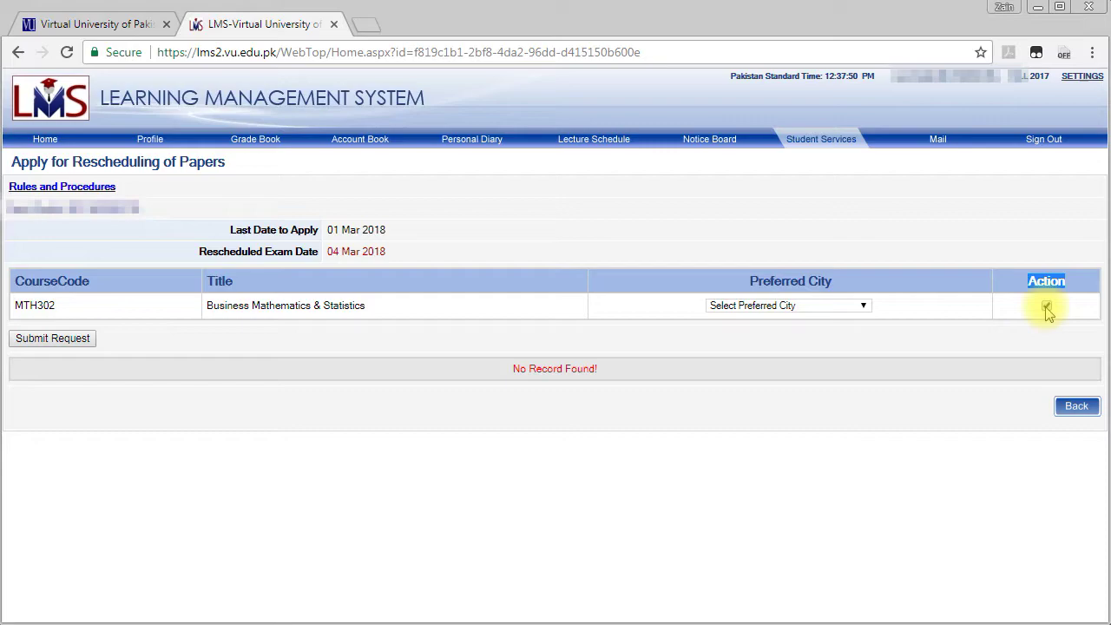
{"action": "left_click", "coordinate": [281, 403]}
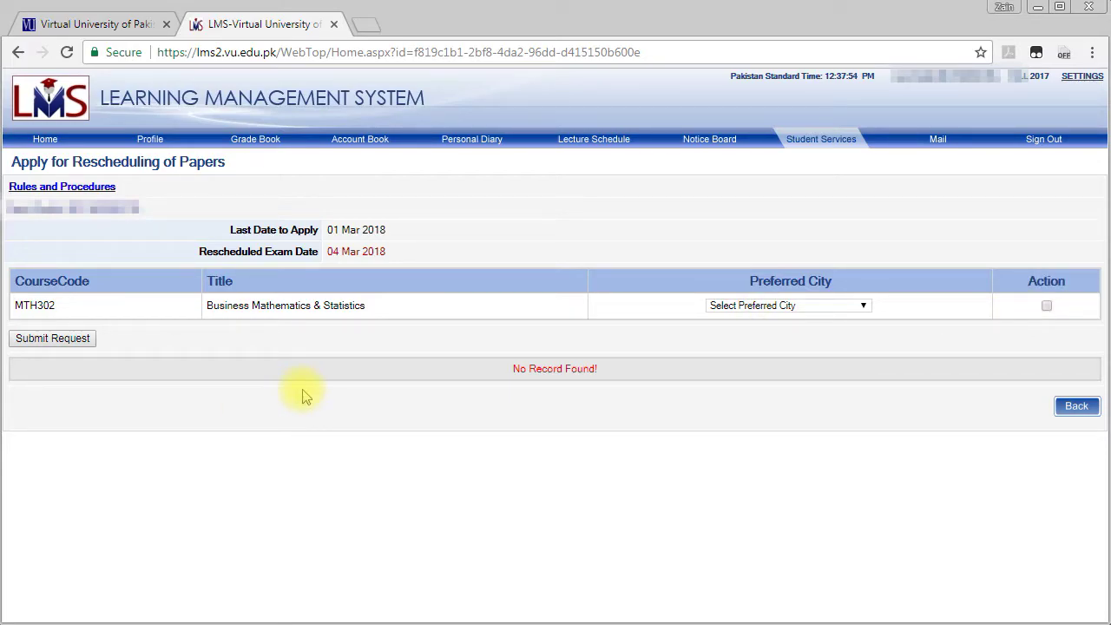
- Choose OVERSEAS as preferred city, tick MTH302, submit, and accept the 25 $ fee
{"action": "left_click", "coordinate": [803, 306]}
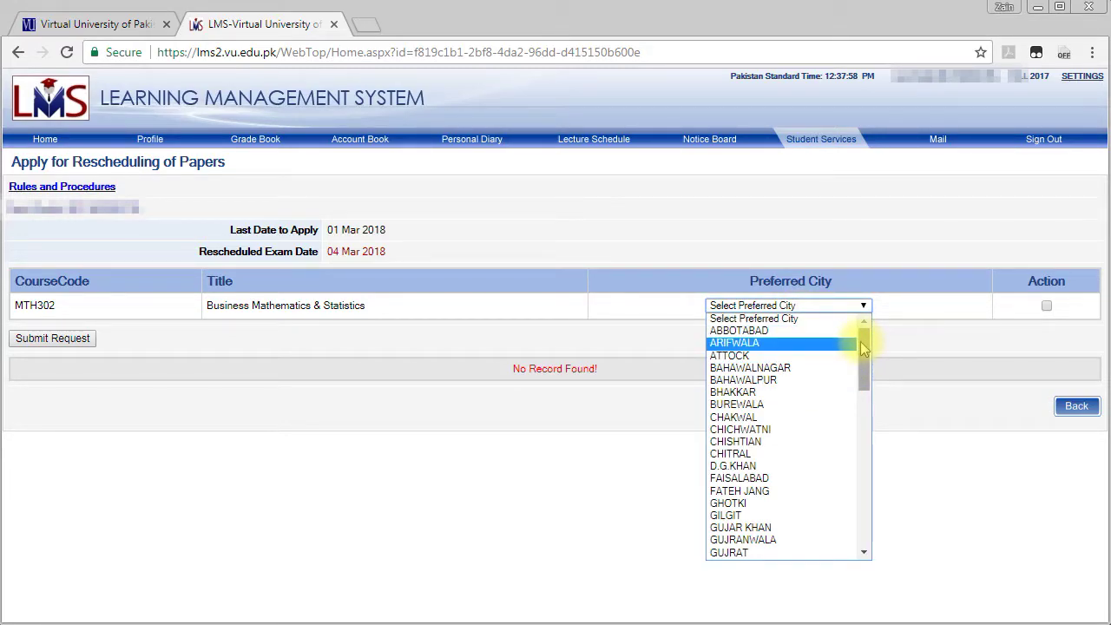
{"action": "key", "text": "o"}
{"action": "key", "text": "o"}
{"action": "key", "text": "o"}
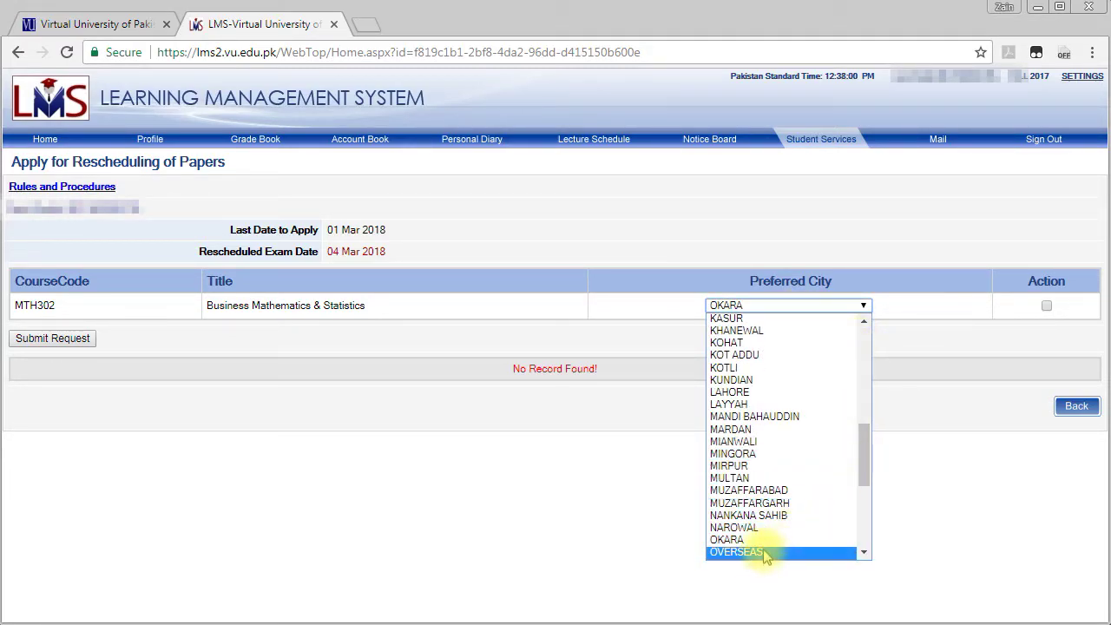
{"action": "left_click", "coordinate": [748, 551]}
{"action": "left_click", "coordinate": [1047, 307]}
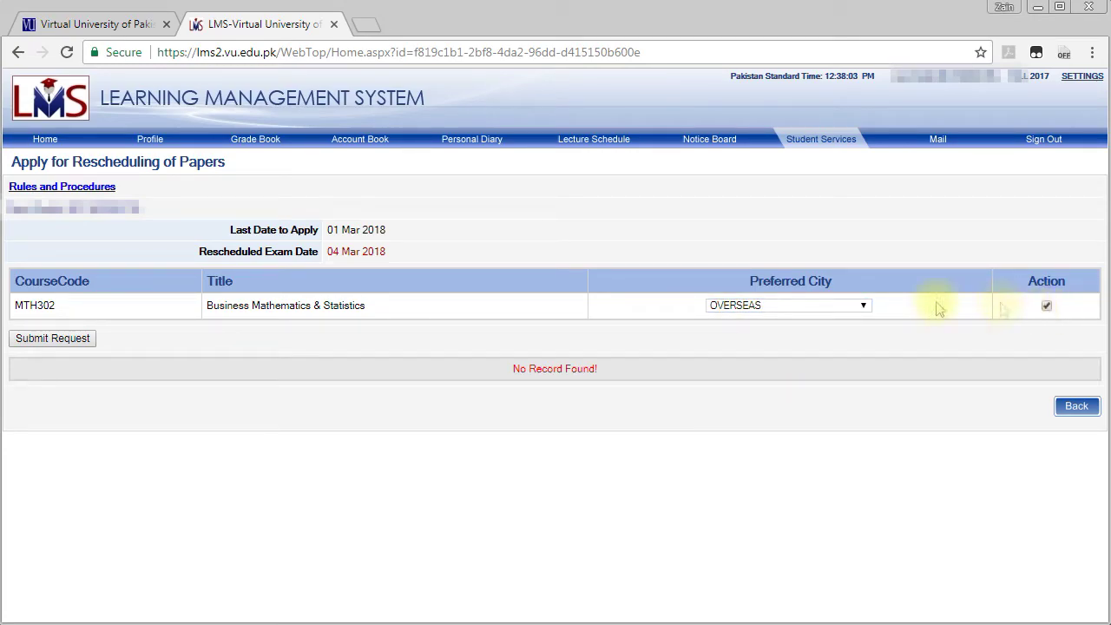
{"action": "left_click", "coordinate": [29, 341]}
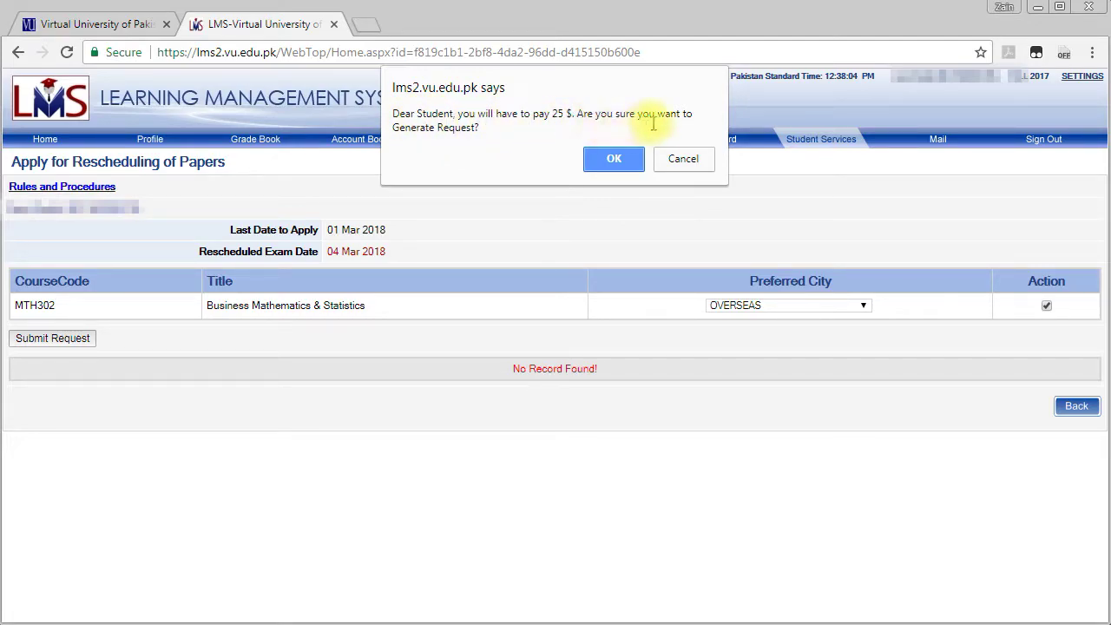
{"action": "left_click", "coordinate": [613, 160]}
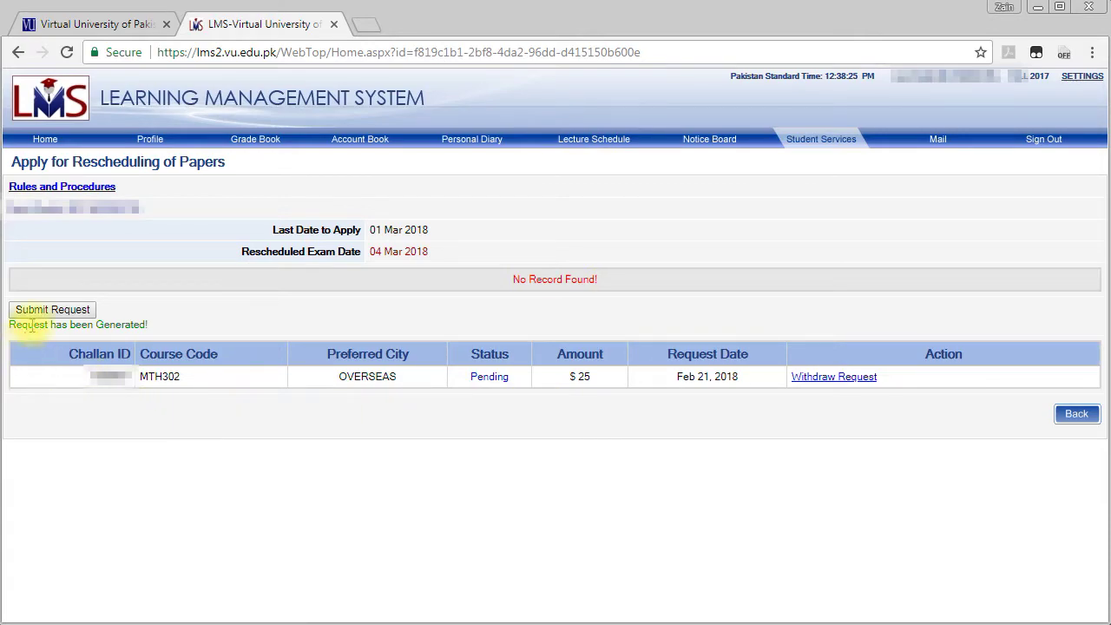
- Note the request-generated confirmation, return to Student Services, and go to the Grade Book tab
{"action": "left_click_drag", "start_coordinate": [31, 324], "coordinate": [150, 323]}
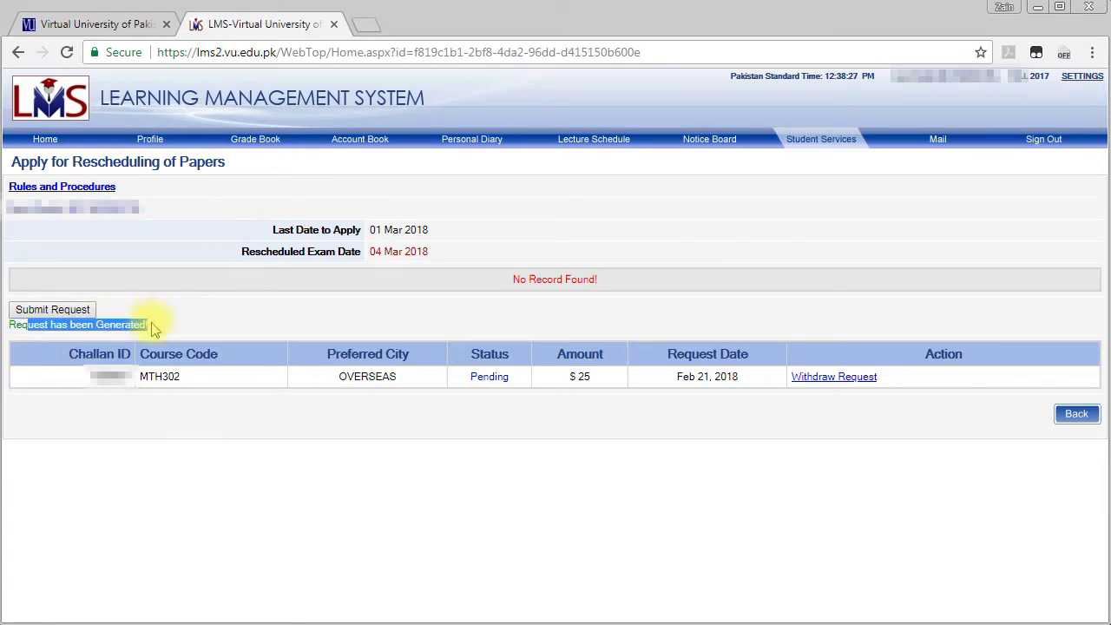
{"action": "left_click", "coordinate": [1031, 542]}
{"action": "left_click", "coordinate": [1080, 420]}
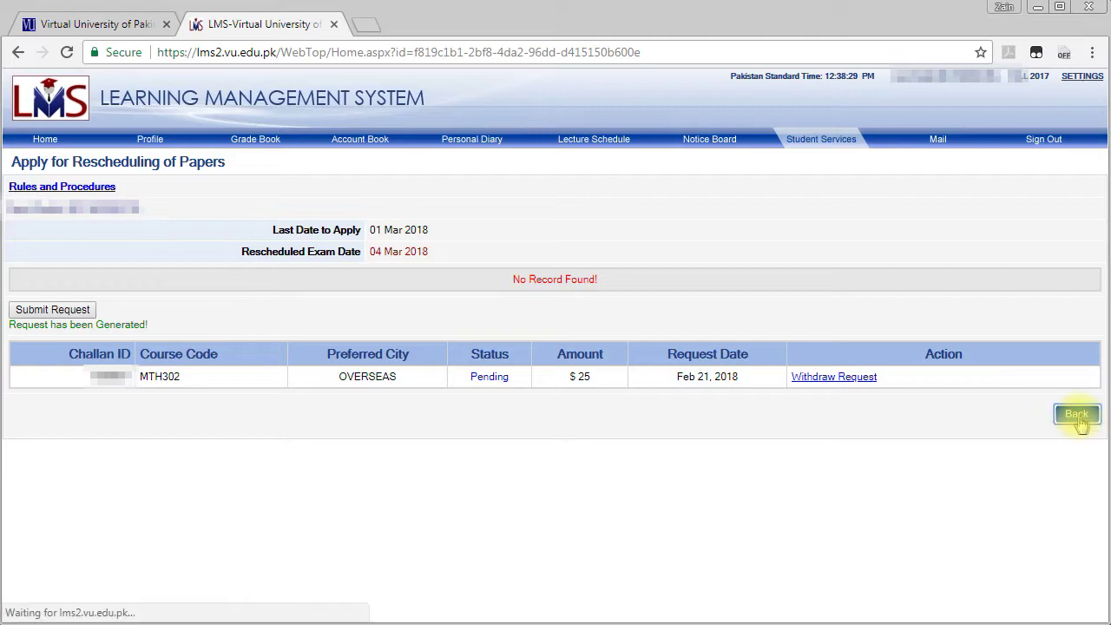
{"action": "left_click", "coordinate": [258, 148]}
{"action": "right_click", "coordinate": [257, 147]}
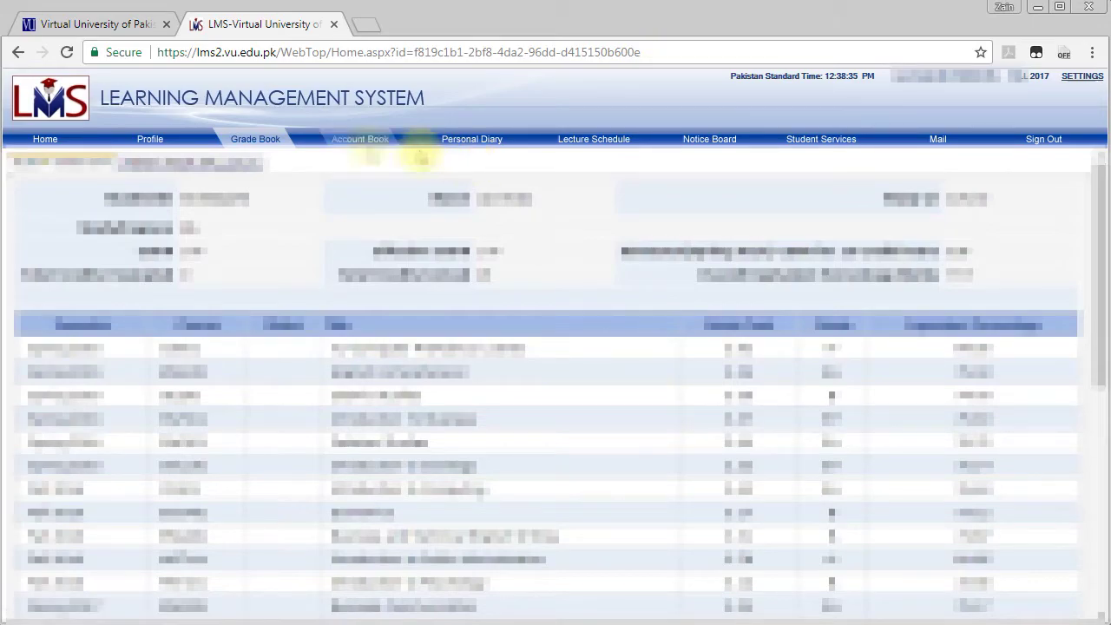
- Open the Account Book and find the UnPaid $25 row due Feb 28, 2018
{"action": "left_click", "coordinate": [342, 148]}
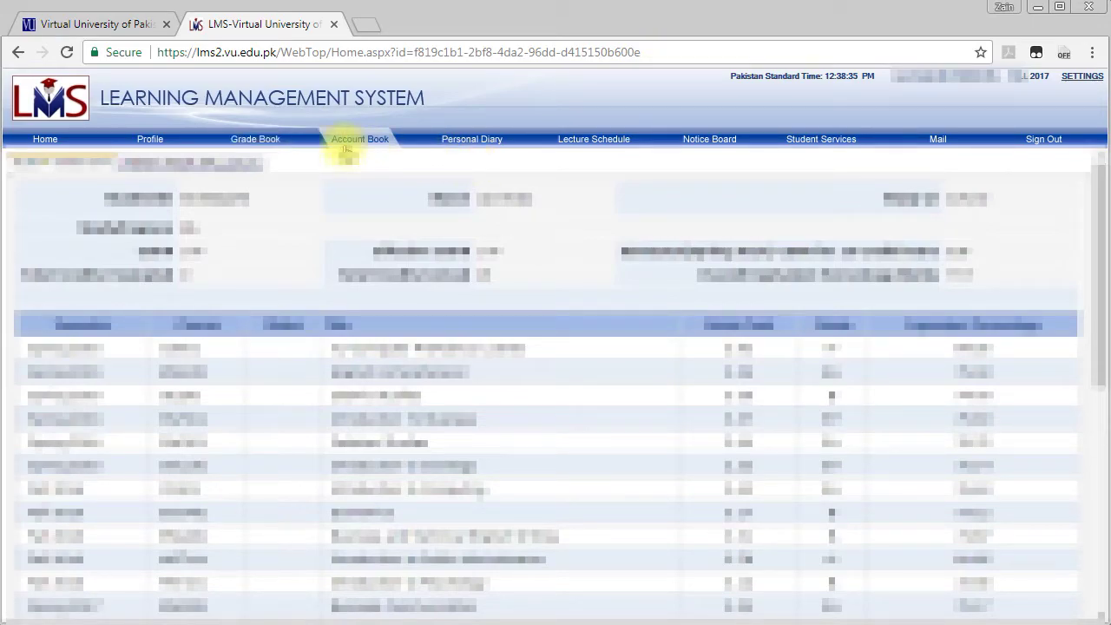
{"action": "scroll", "coordinate": [509, 400], "scroll_direction": "down", "scroll_amount": 5}
{"action": "scroll", "coordinate": [509, 394], "scroll_direction": "down", "scroll_amount": 3}
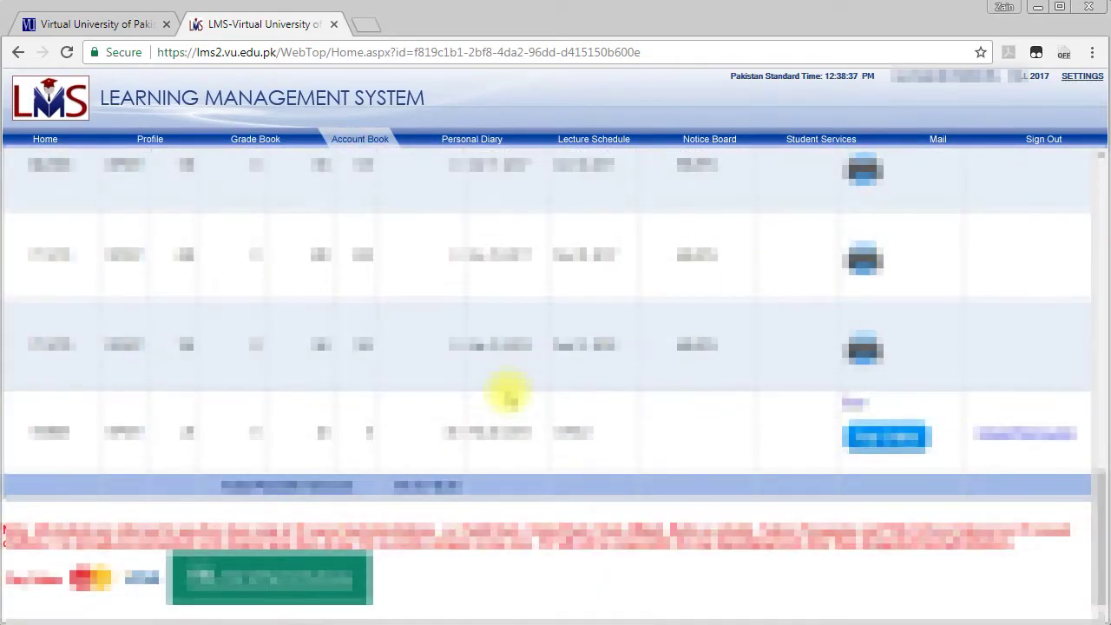
{"action": "left_click_drag", "start_coordinate": [108, 432], "coordinate": [167, 433]}
{"action": "left_click", "coordinate": [181, 433]}
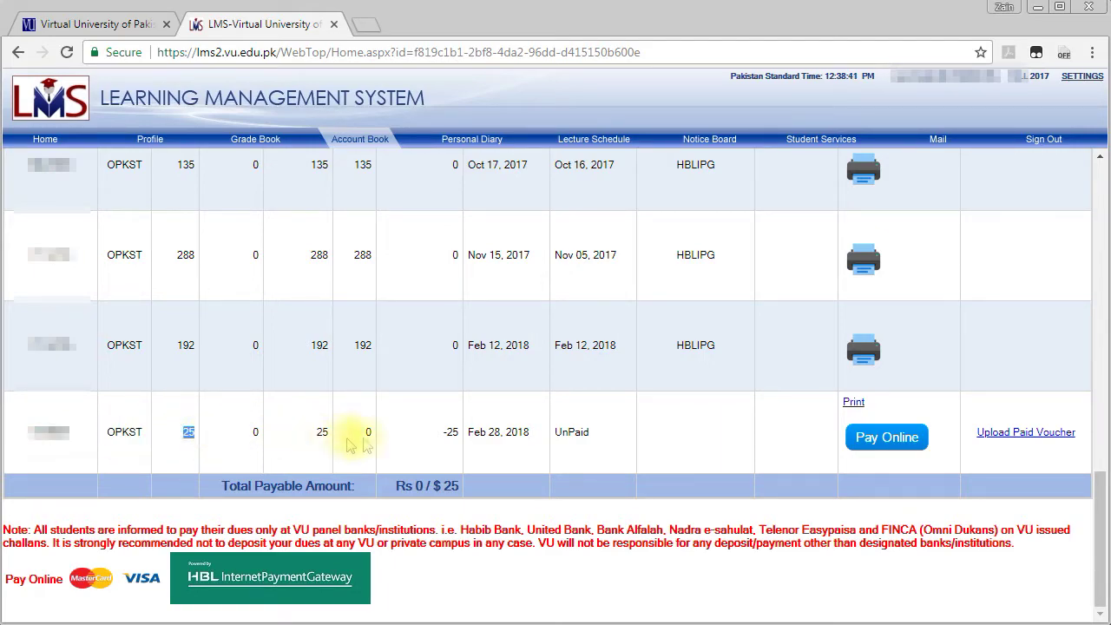
{"action": "left_click_drag", "start_coordinate": [553, 433], "coordinate": [608, 444]}
{"action": "left_click", "coordinate": [608, 444]}
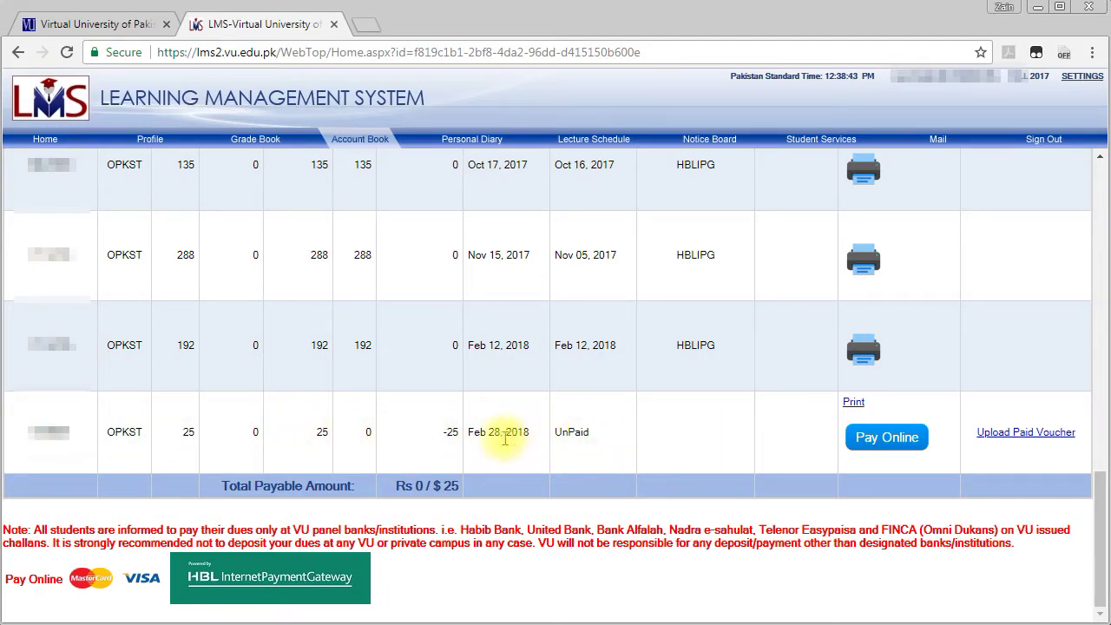
- Pay Online: correct the first name, enter last name, Saudi Arabia and city, then submit
{"action": "left_click", "coordinate": [863, 444]}
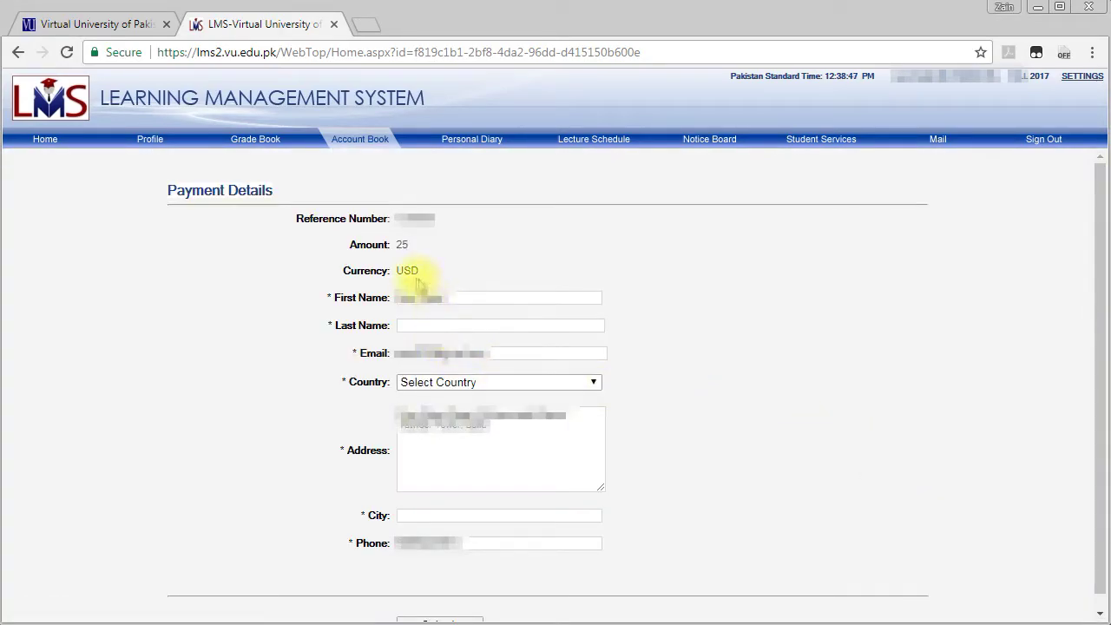
{"action": "double_click", "coordinate": [438, 298]}
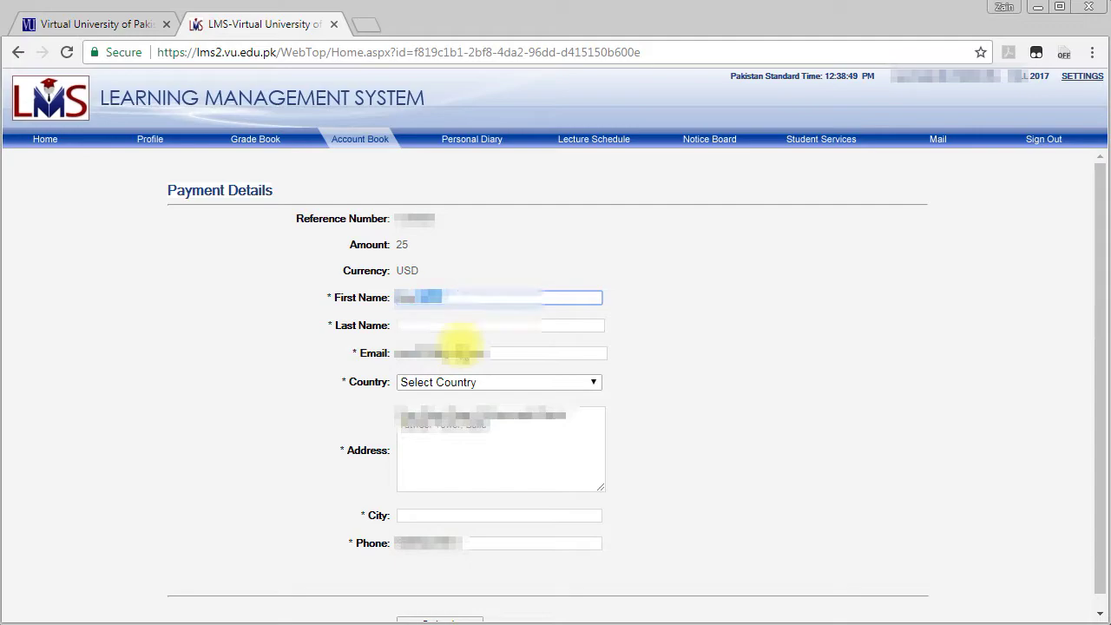
{"action": "key", "text": "BackSpace"}
{"action": "key", "text": "Tab"}
{"action": "type", "text": "mal"}
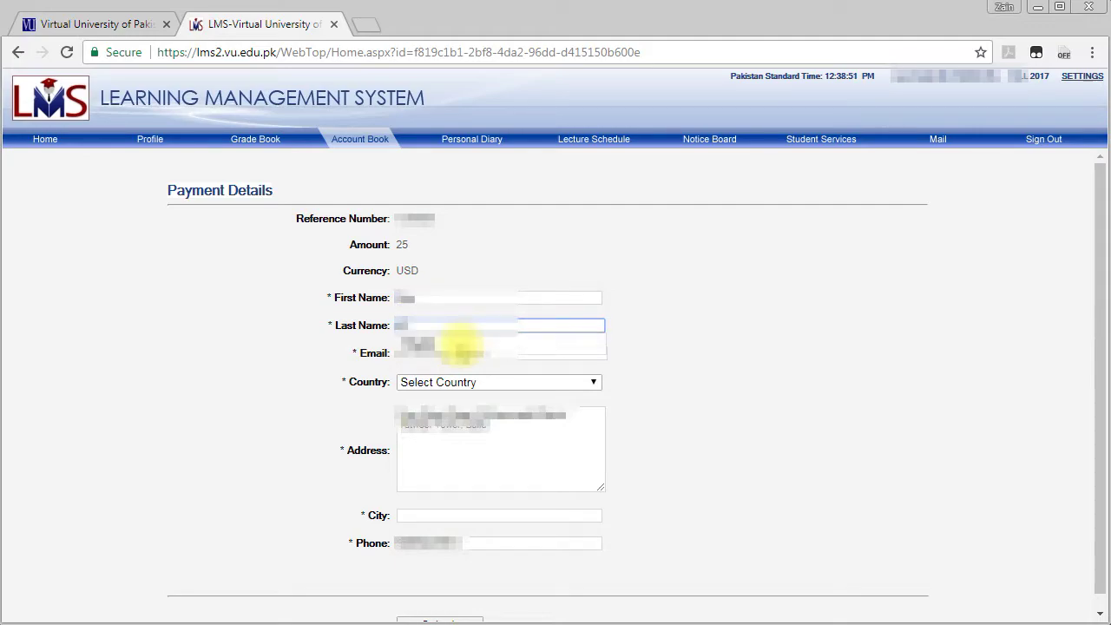
{"action": "key", "text": "Tab"}
{"action": "key", "text": "Tab"}
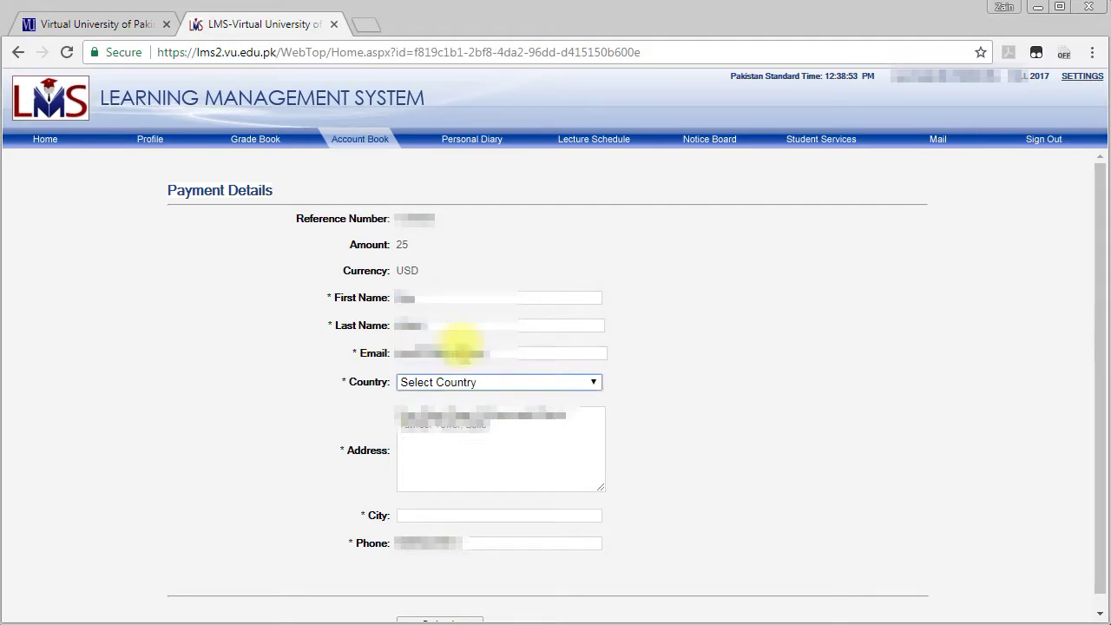
{"action": "key", "text": "Tab"}
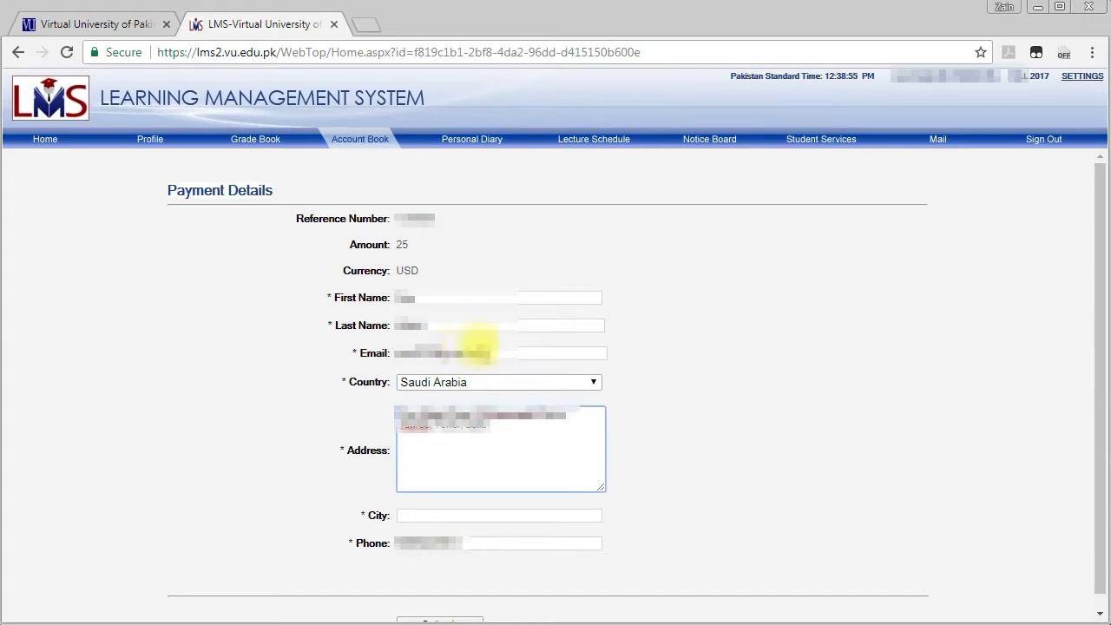
{"action": "left_click", "coordinate": [444, 515]}
{"action": "type", "text": "j"}
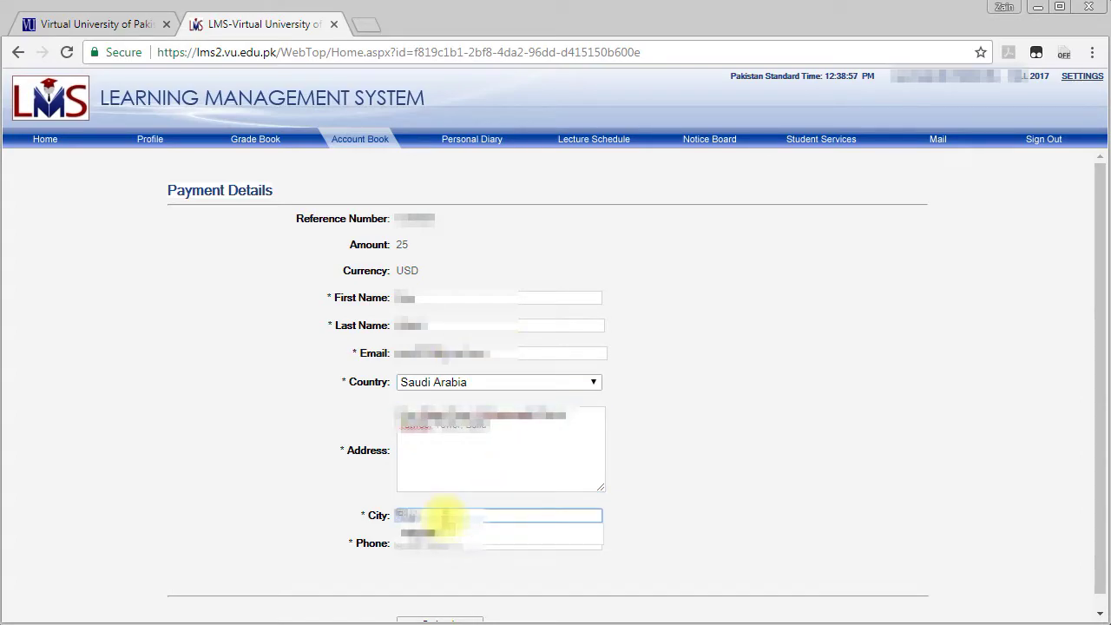
{"action": "left_click", "coordinate": [652, 490]}
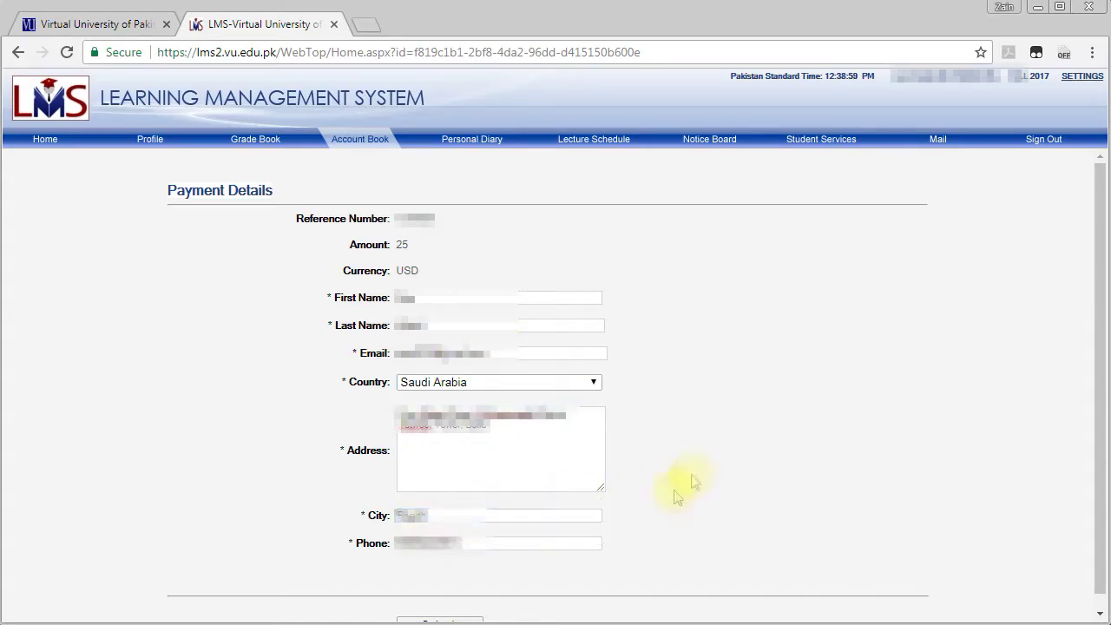
{"action": "left_click", "coordinate": [466, 622]}
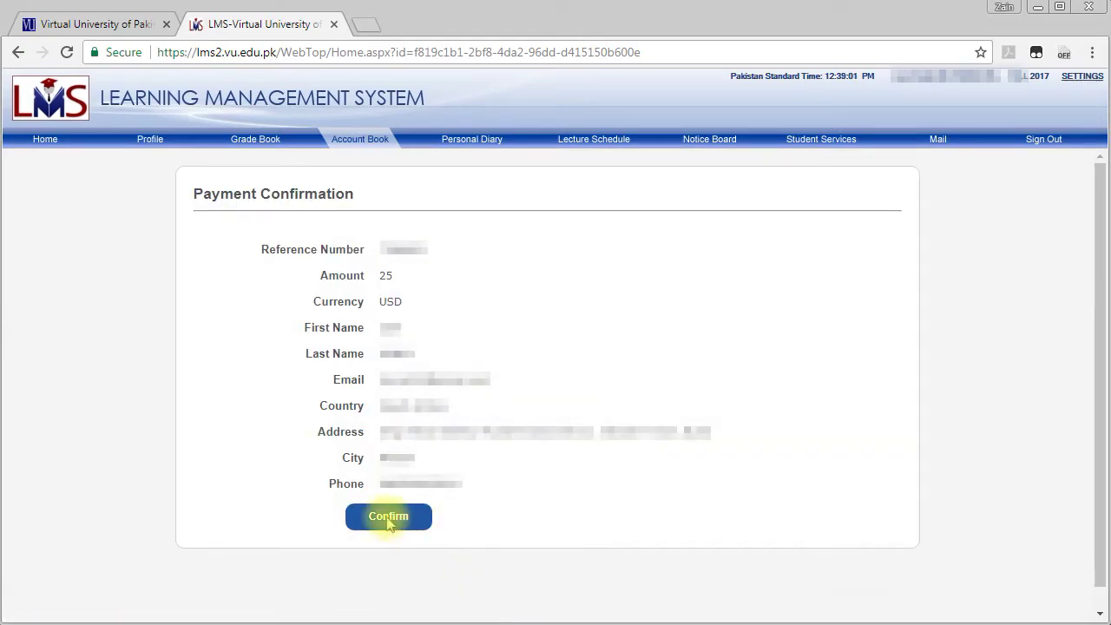
- Check the reference number, 25 USD amount and billing details, then confirm the payment
{"action": "left_click_drag", "start_coordinate": [212, 194], "coordinate": [360, 194]}
{"action": "left_click_drag", "start_coordinate": [294, 247], "coordinate": [426, 250]}
{"action": "left_click_drag", "start_coordinate": [334, 276], "coordinate": [412, 264]}
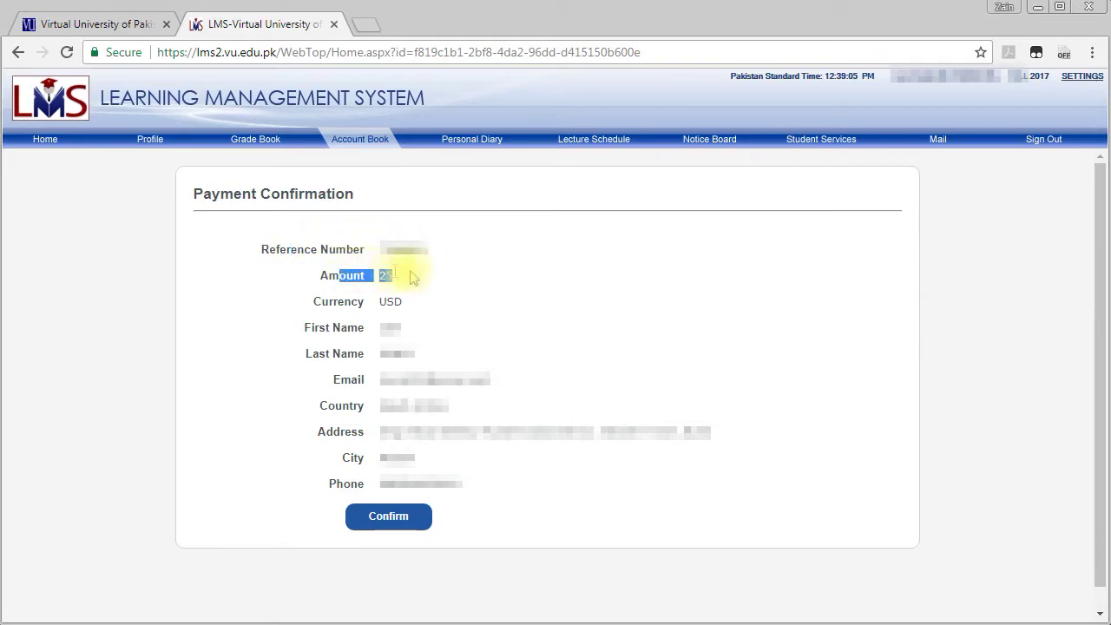
{"action": "left_click_drag", "start_coordinate": [321, 301], "coordinate": [414, 308]}
{"action": "left_click_drag", "start_coordinate": [313, 327], "coordinate": [415, 332]}
{"action": "left_click_drag", "start_coordinate": [318, 353], "coordinate": [425, 359]}
{"action": "left_click_drag", "start_coordinate": [334, 380], "coordinate": [489, 379]}
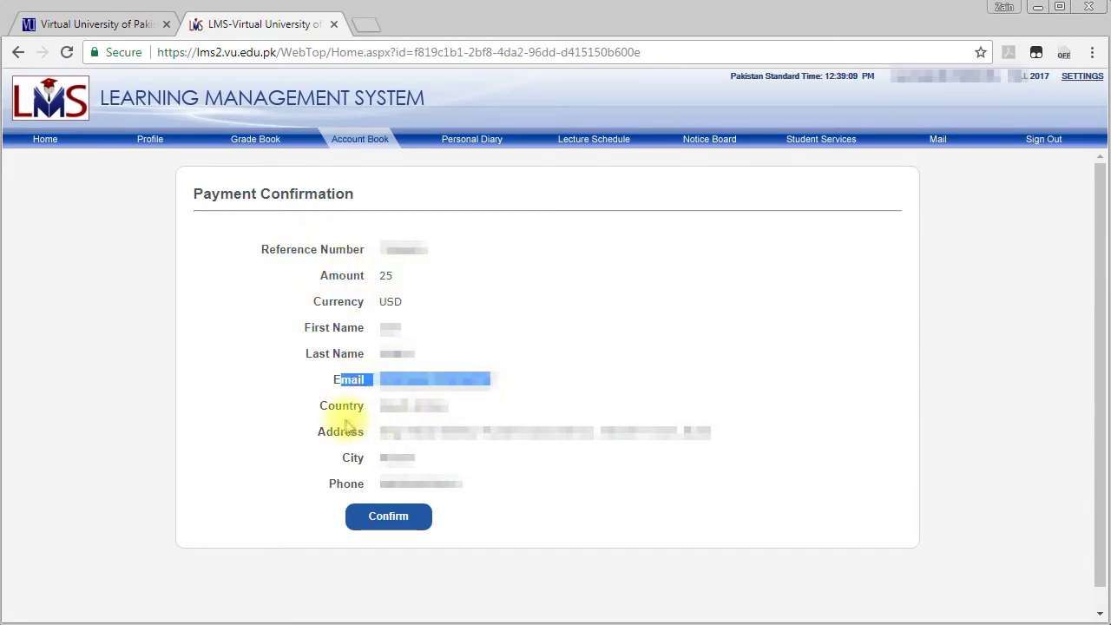
{"action": "left_click", "coordinate": [371, 522]}
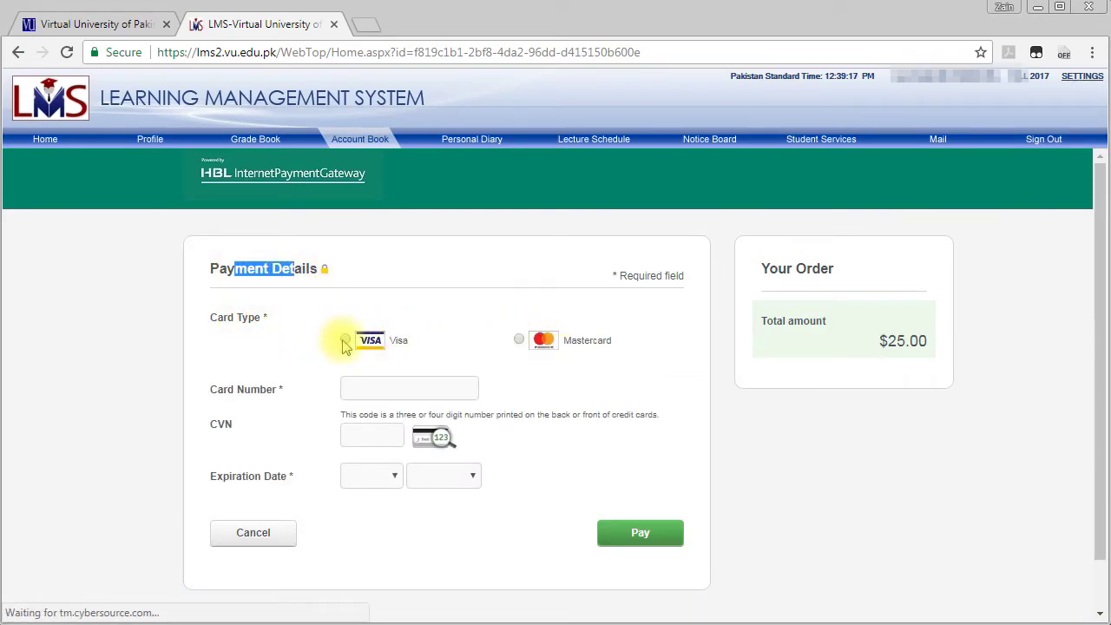
- Select Visa as the card type on the HBL gateway and begin entering the card number
{"action": "left_click", "coordinate": [518, 340]}
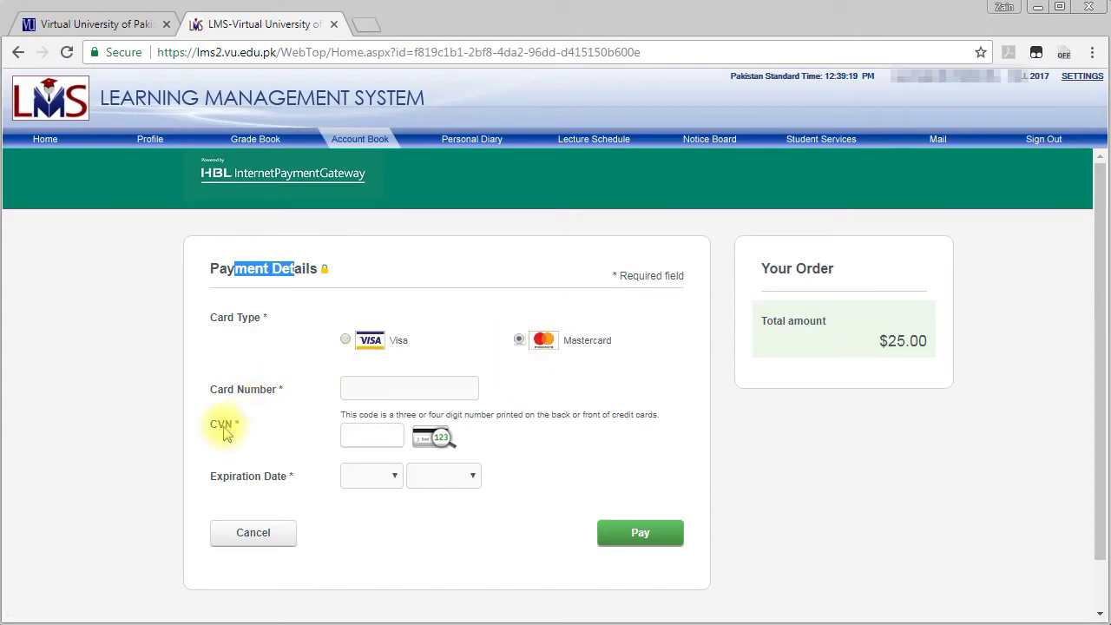
{"action": "left_click", "coordinate": [345, 339]}
{"action": "left_click", "coordinate": [367, 387]}
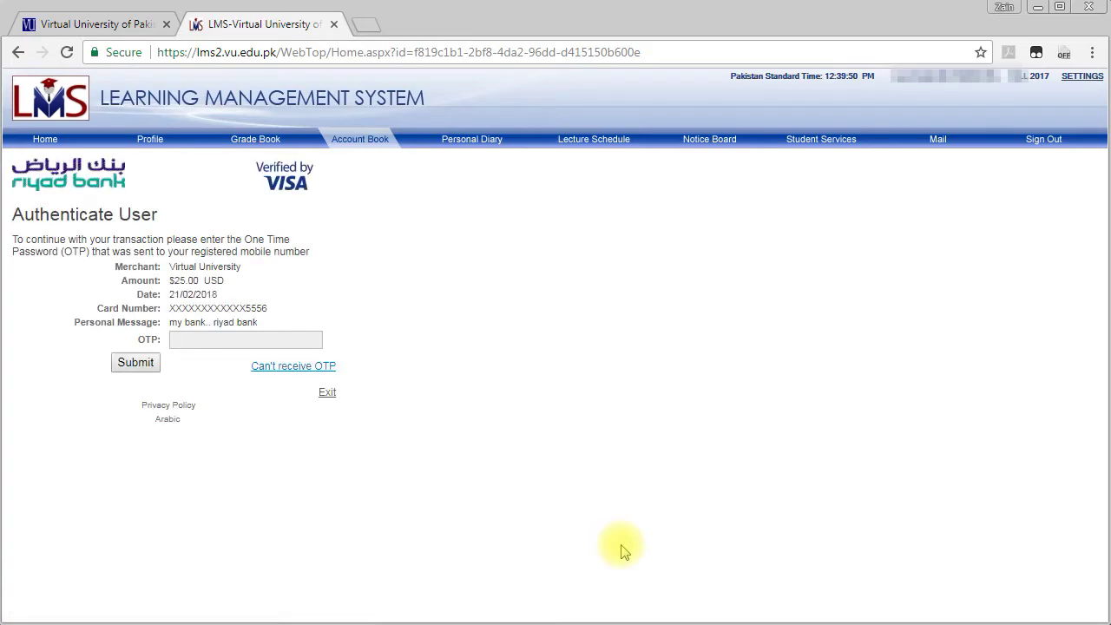
- Enter the one-time password on the Verified by Visa page and submit it
{"action": "left_click_drag", "start_coordinate": [49, 216], "coordinate": [156, 214]}
{"action": "left_click", "coordinate": [165, 219]}
{"action": "left_click_drag", "start_coordinate": [12, 240], "coordinate": [283, 242]}
{"action": "left_click", "coordinate": [208, 340]}
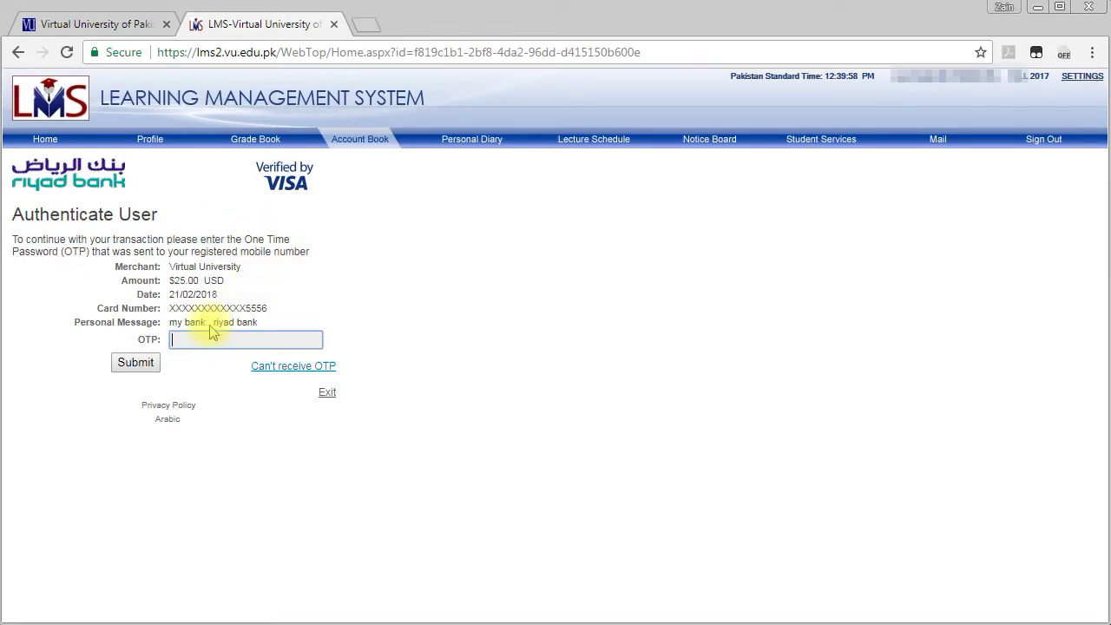
{"action": "left_click", "coordinate": [136, 364]}
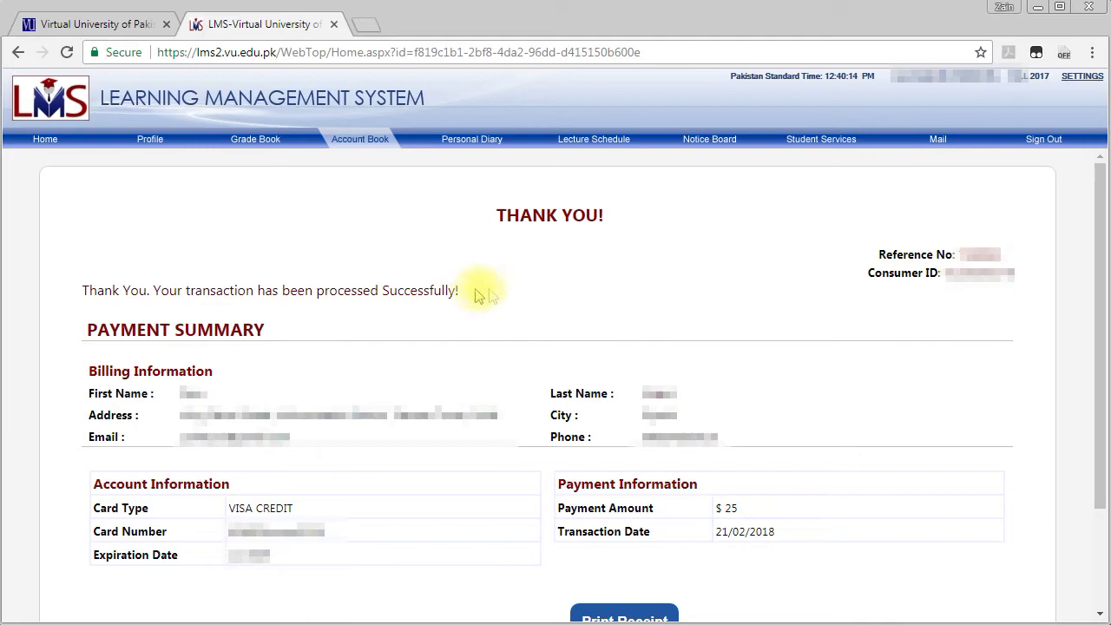
- Review the $25 VISA CREDIT payment summary, then sign out of the LMS
{"action": "scroll", "coordinate": [488, 294], "scroll_direction": "down", "scroll_amount": 2}
{"action": "left_click_drag", "start_coordinate": [96, 222], "coordinate": [454, 222]}
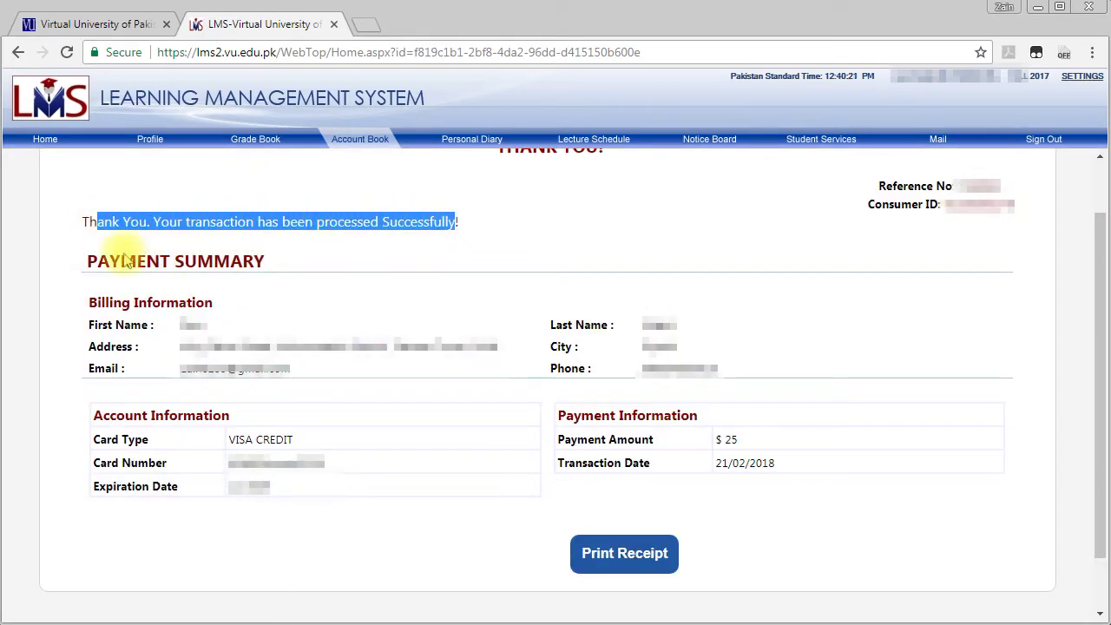
{"action": "left_click_drag", "start_coordinate": [90, 260], "coordinate": [255, 260]}
{"action": "left_click", "coordinate": [260, 260]}
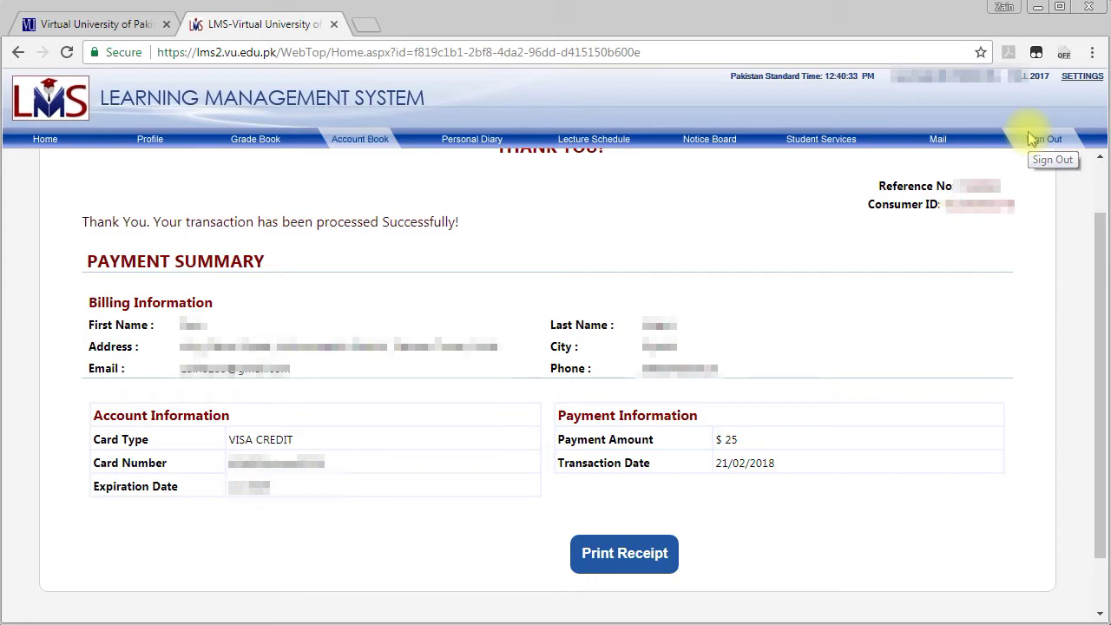
{"action": "left_click", "coordinate": [1030, 139]}
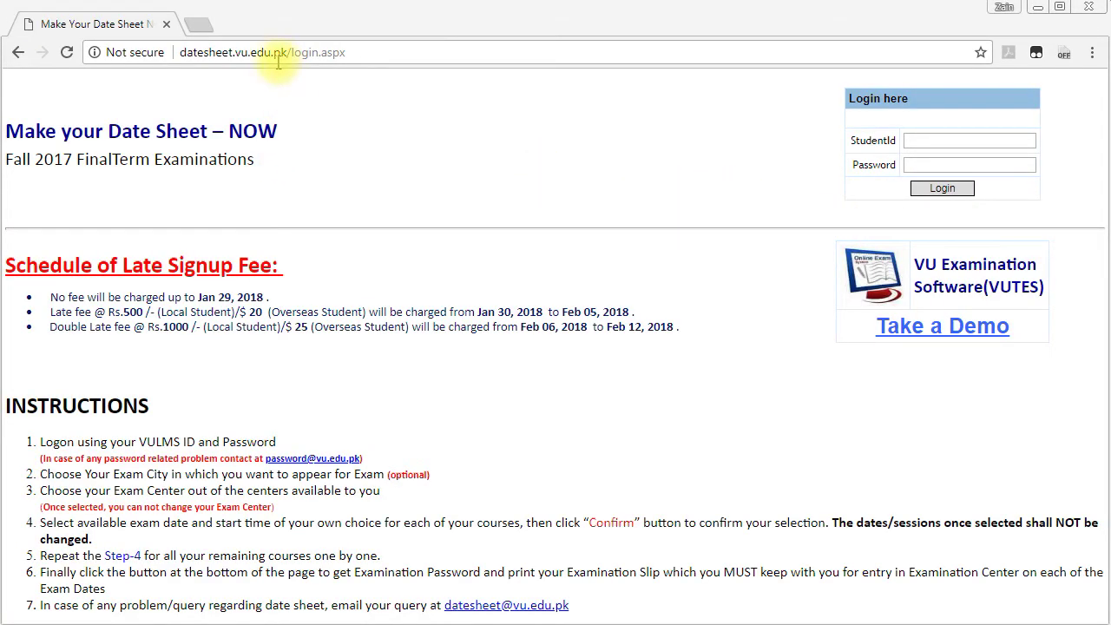
- Log in to the Date Sheet portal with the autofilled student ID and the password
{"action": "left_click", "coordinate": [973, 141]}
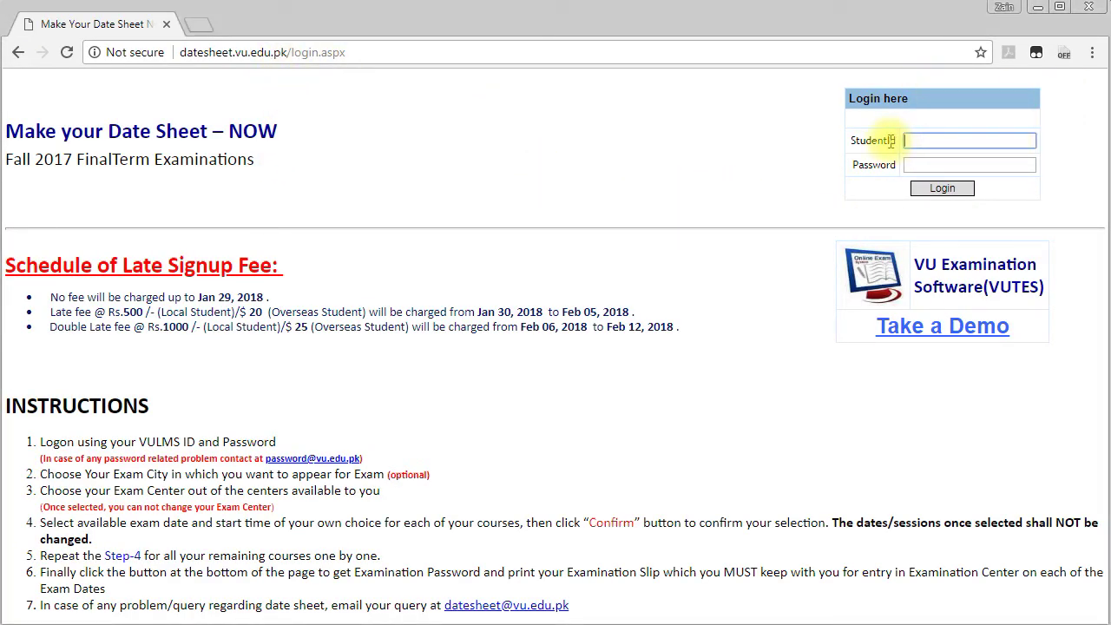
{"action": "key", "text": "Down"}
{"action": "key", "text": "Tab"}
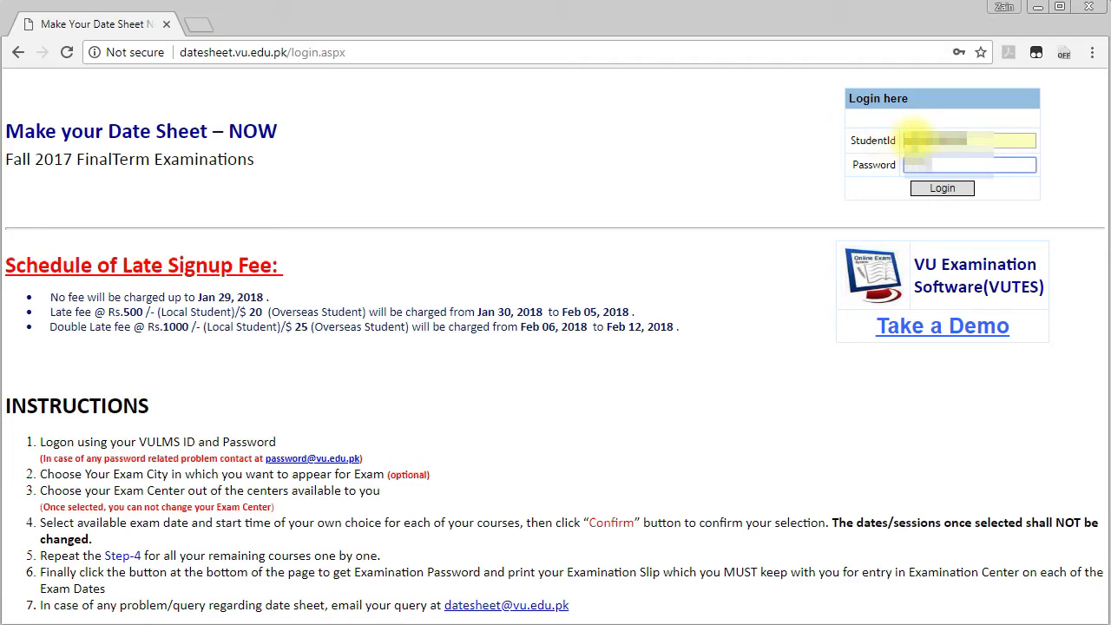
{"action": "key", "text": "Return"}
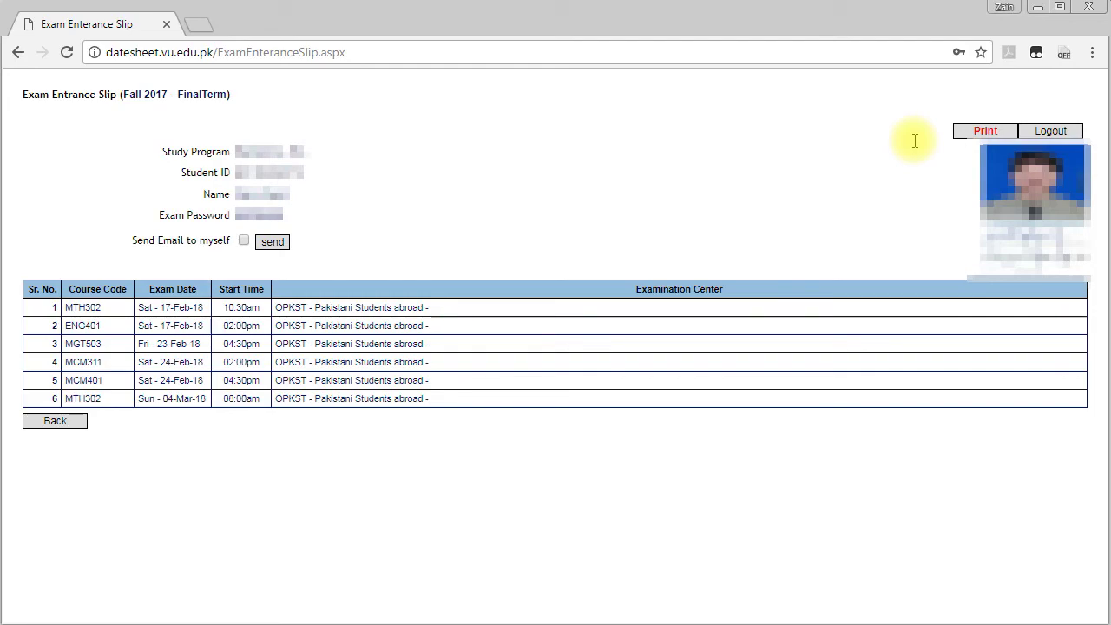
- Highlight the rescheduled MTH302 start time and open the printable entrance slip window
{"action": "left_click_drag", "start_coordinate": [75, 396], "coordinate": [256, 395]}
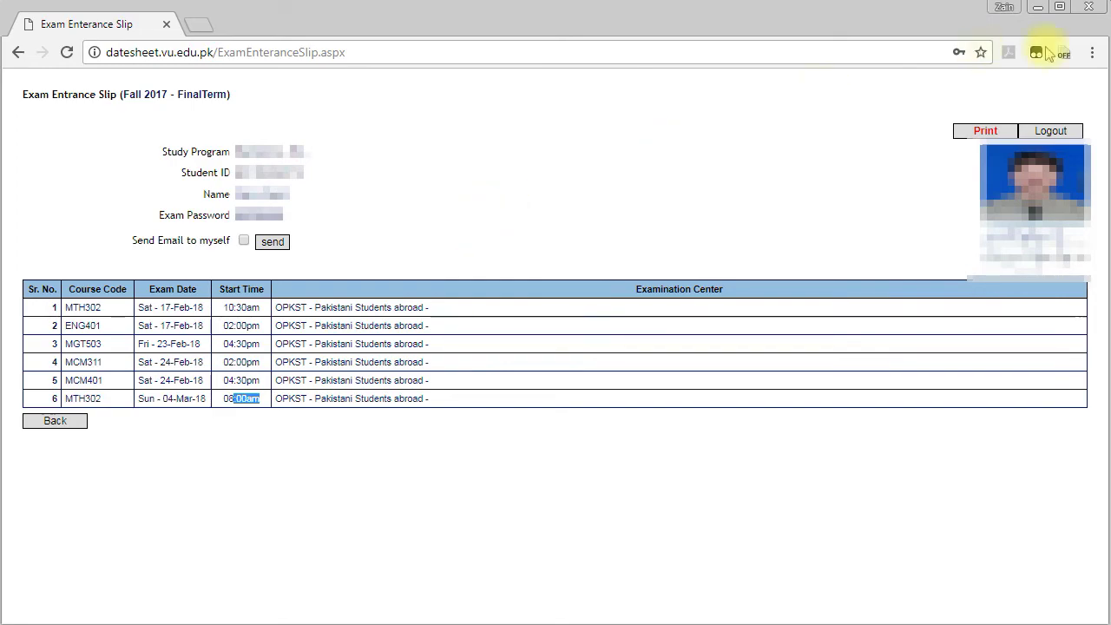
{"action": "left_click", "coordinate": [978, 134]}
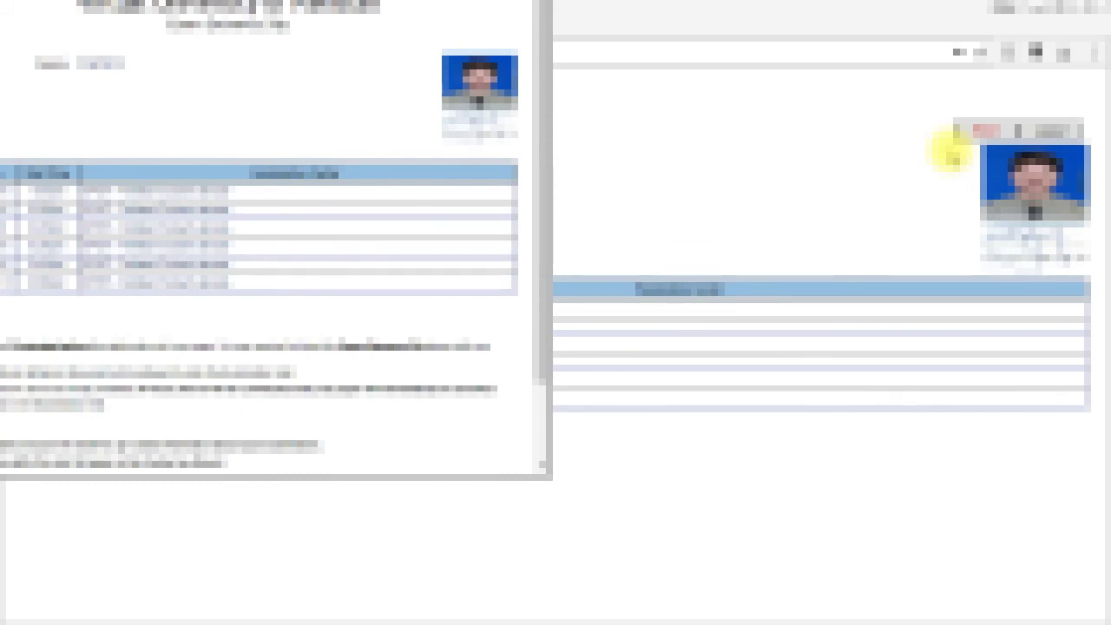
{"action": "left_click_drag", "start_coordinate": [353, 0], "coordinate": [677, 69]}
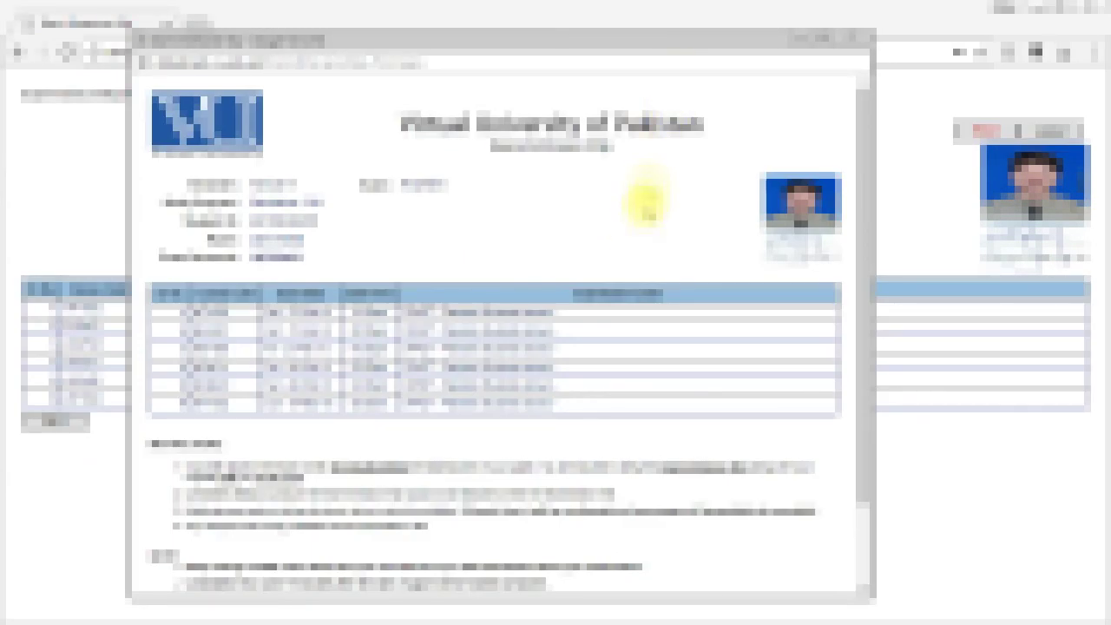
- Print the exam entrance slip page, then log out of the Date Sheet portal
{"action": "right_click", "coordinate": [721, 177]}
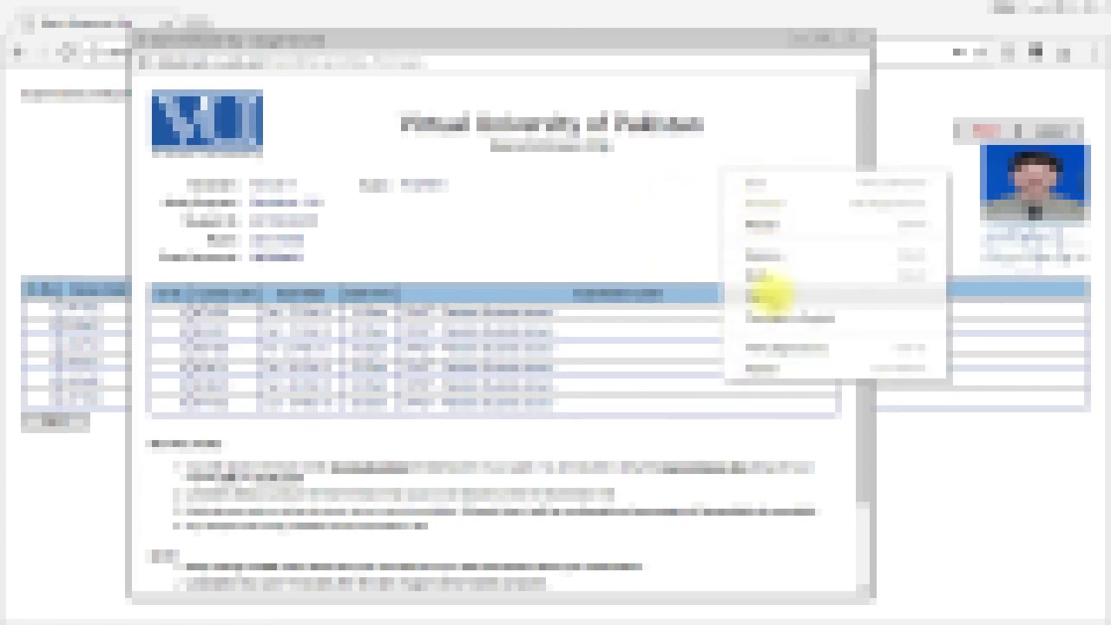
{"action": "left_click", "coordinate": [751, 276]}
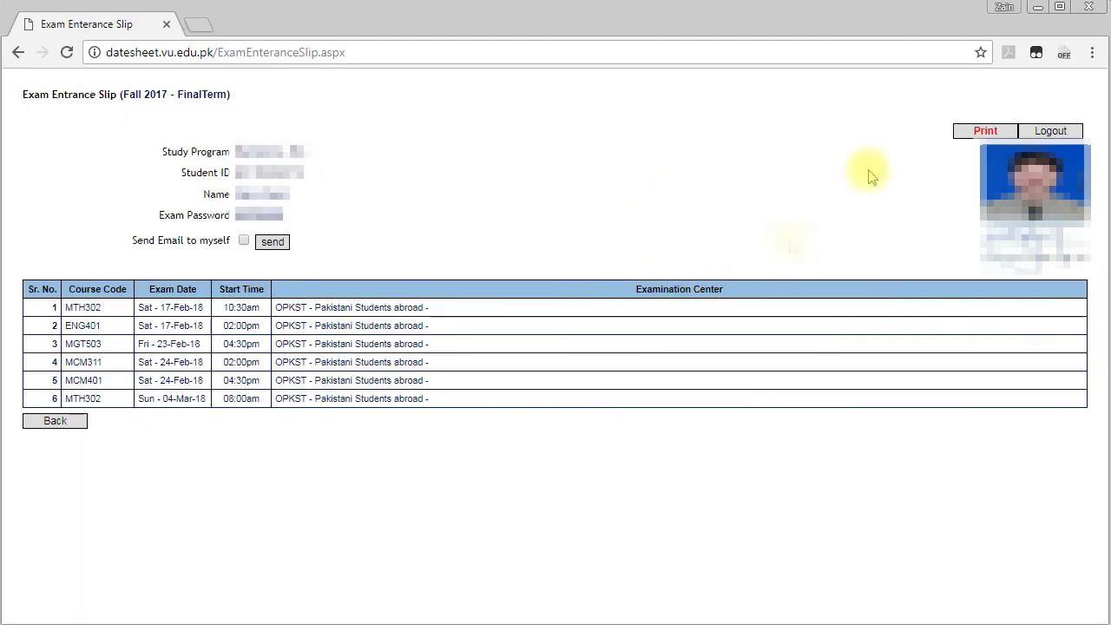
{"action": "left_click", "coordinate": [1053, 131]}
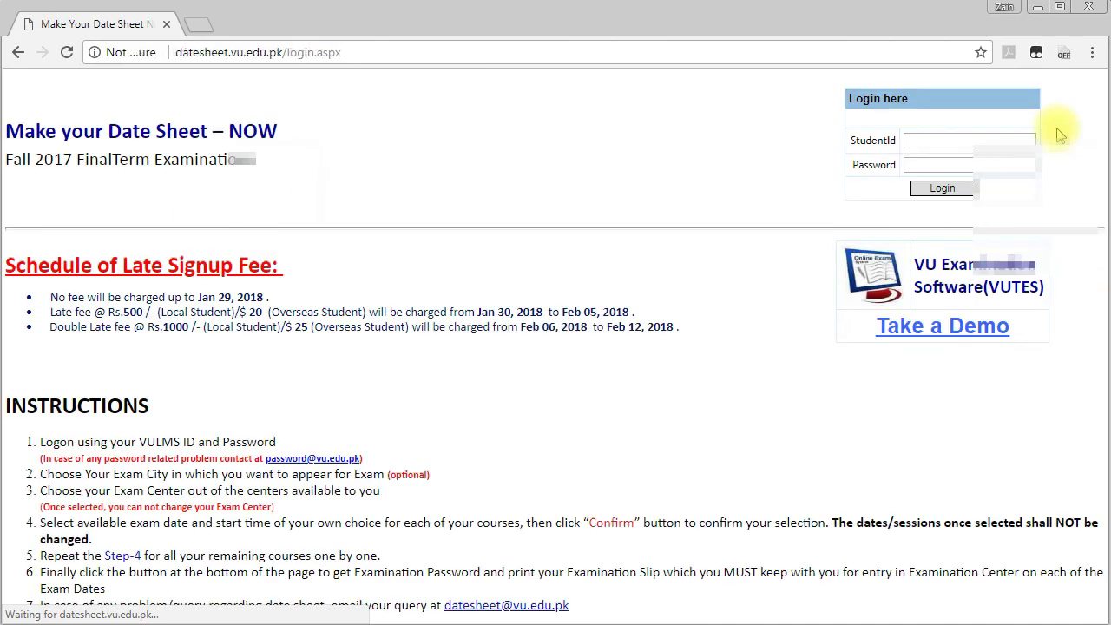